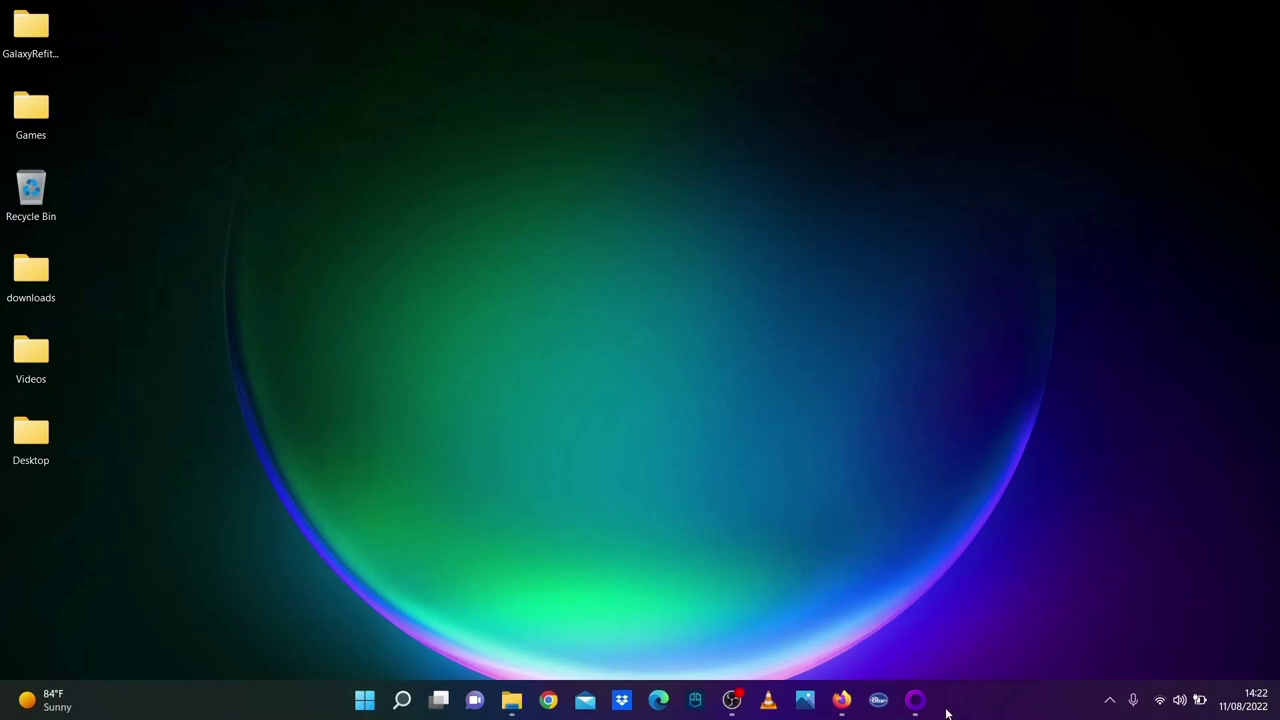
Restore the GOG Galaxy window showing the Star Trek: Bridge Commander game page.
{"action": "left_click", "coordinate": [915, 700]}
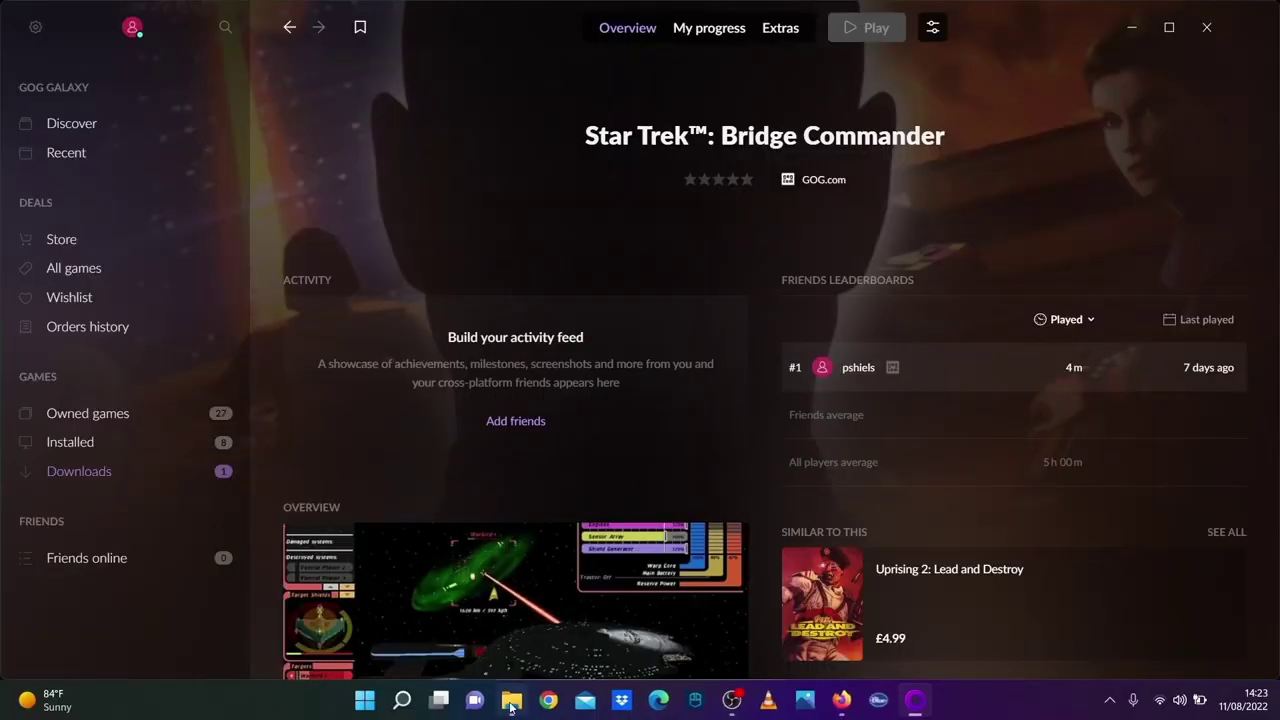
Browse to C:\Program Files (x86)\GOG Galaxy\Games\Star Trek Bridge Commander and select stbc.exe.
{"action": "left_click", "coordinate": [511, 700]}
{"action": "left_click", "coordinate": [492, 413]}
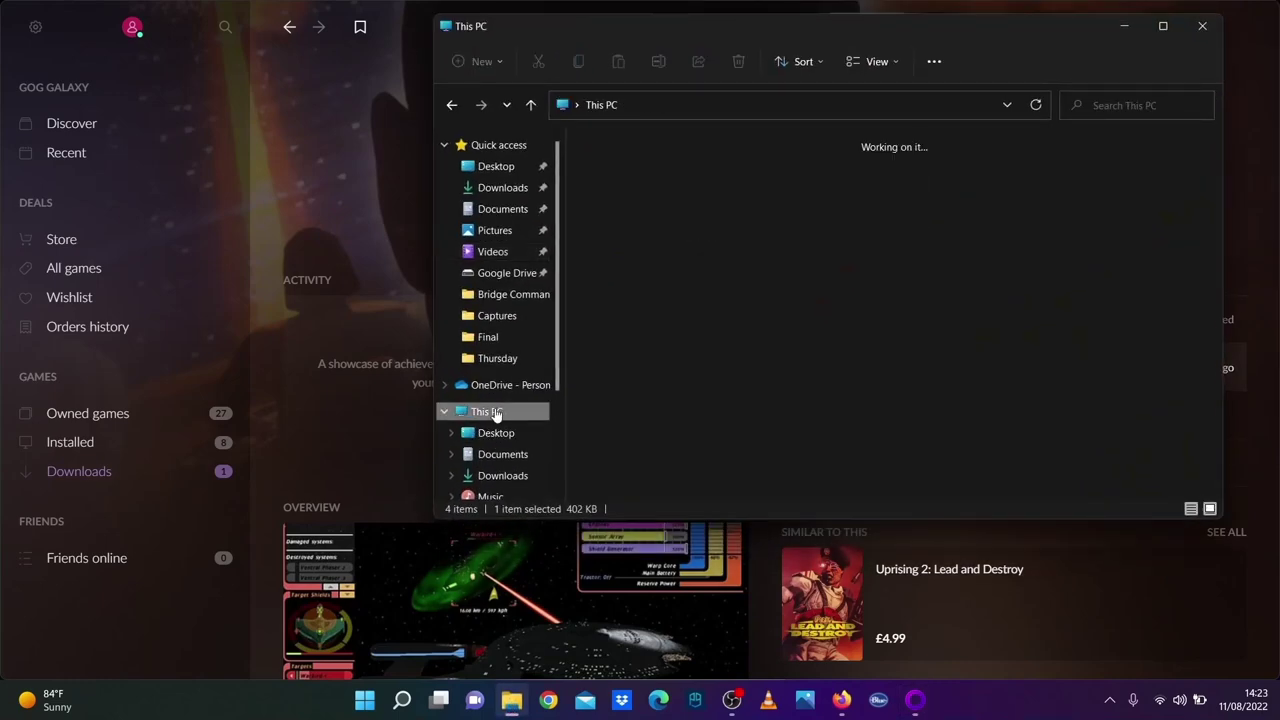
{"action": "double_click", "coordinate": [656, 302]}
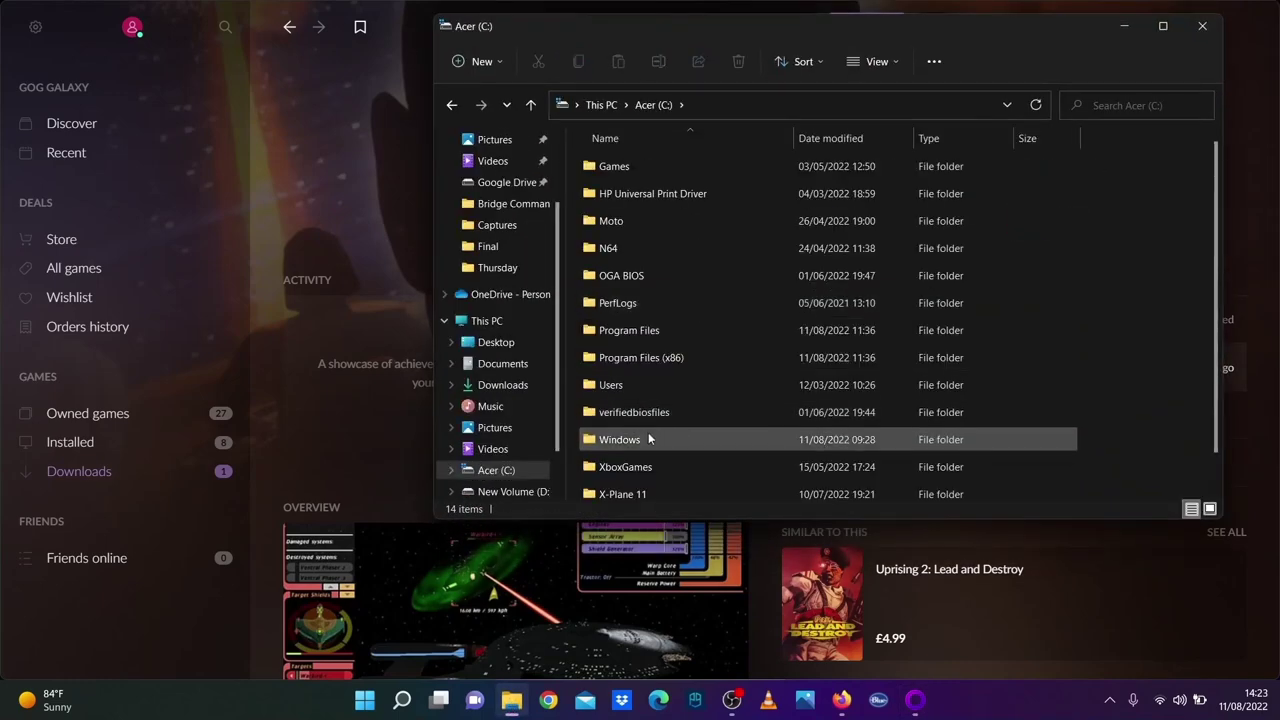
{"action": "left_click", "coordinate": [646, 358]}
{"action": "double_click", "coordinate": [646, 358]}
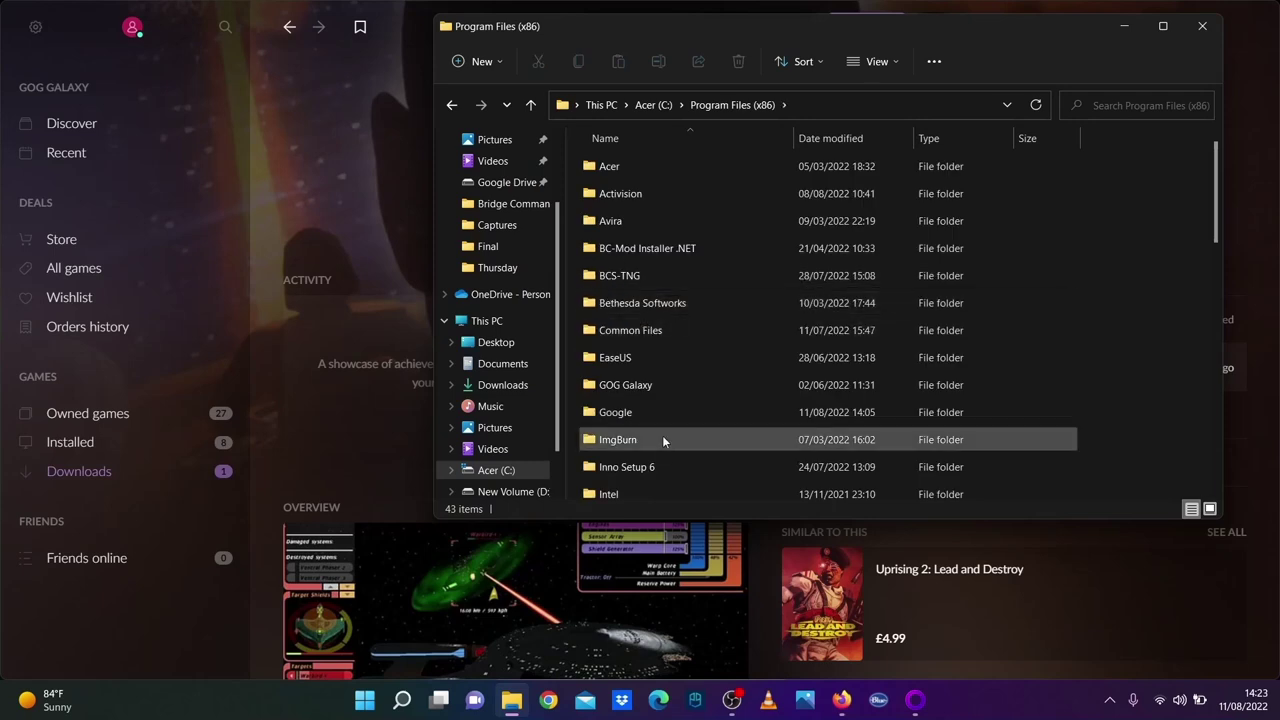
{"action": "double_click", "coordinate": [646, 378]}
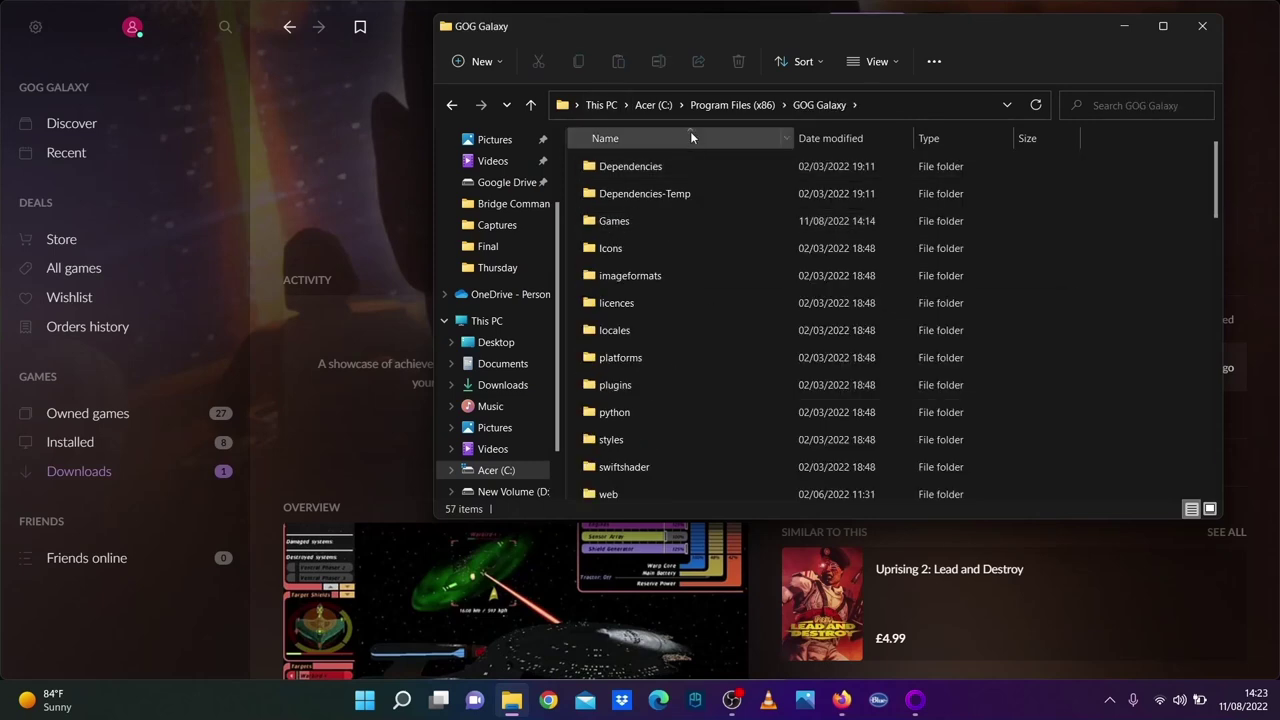
{"action": "double_click", "coordinate": [658, 222]}
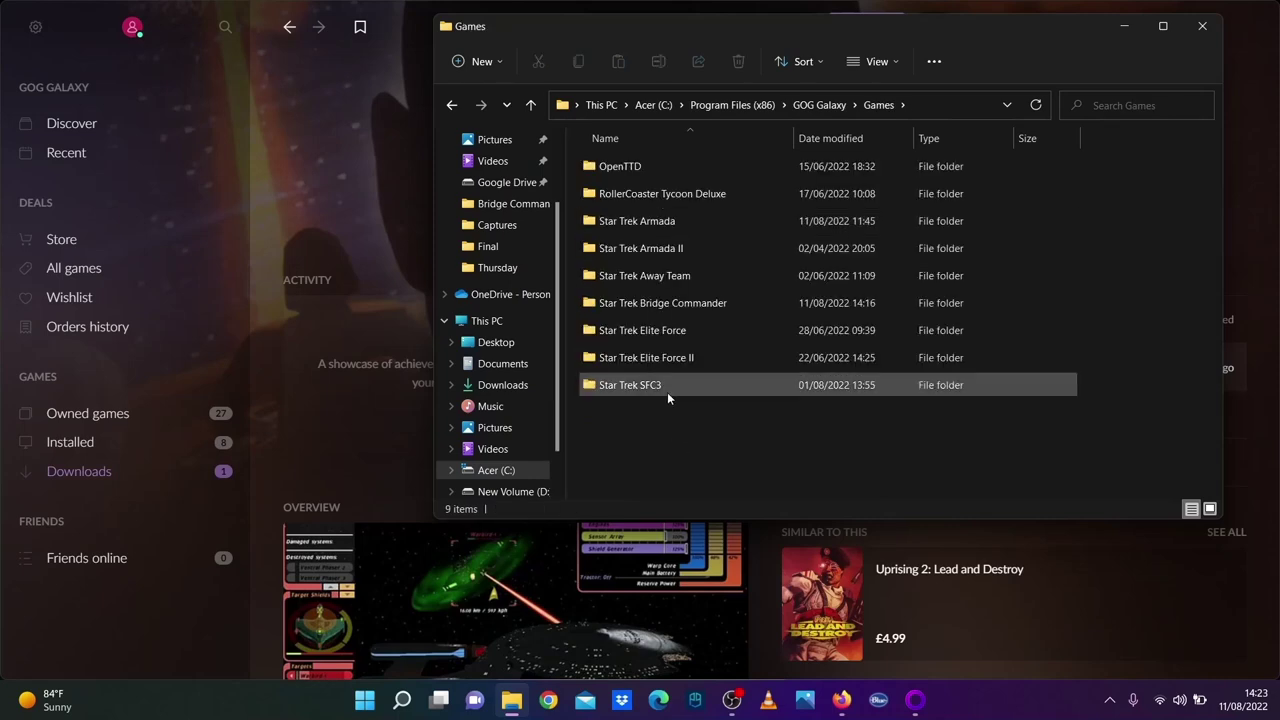
{"action": "double_click", "coordinate": [668, 303]}
{"action": "scroll", "coordinate": [683, 372], "scroll_direction": "down", "scroll_amount": 5}
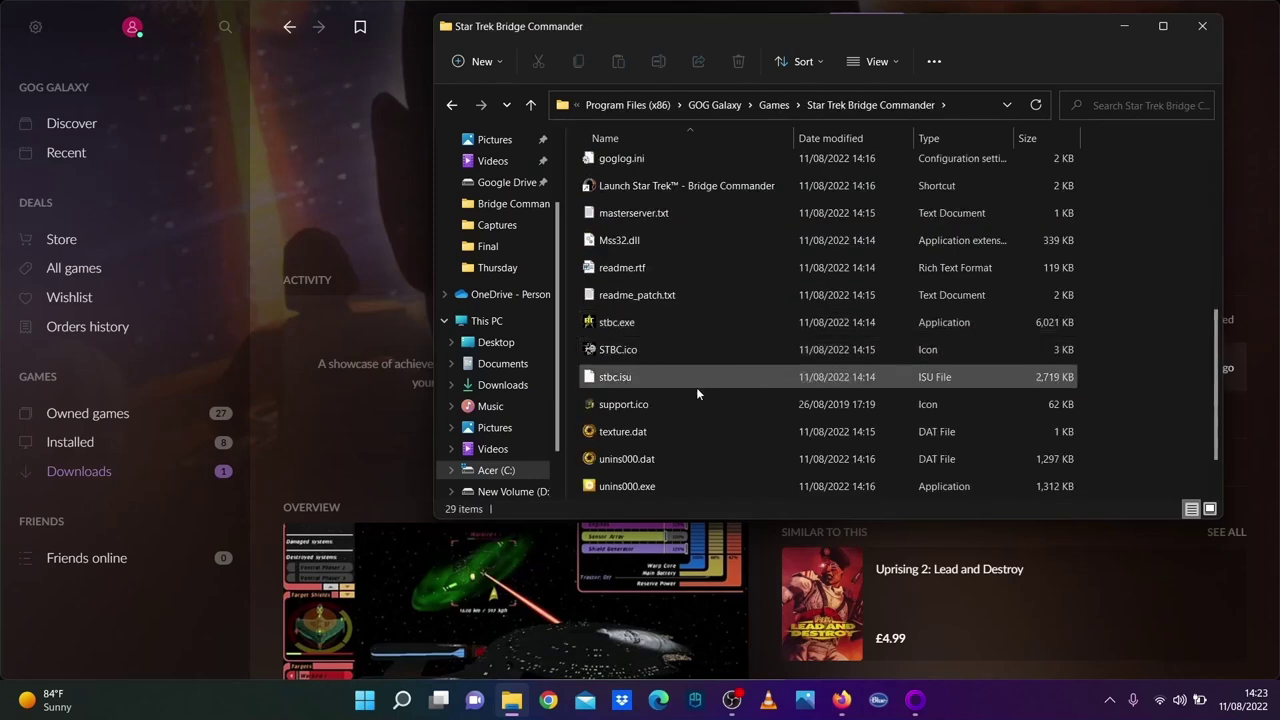
{"action": "left_click", "coordinate": [676, 323]}
In stbc.exe's properties, enable Windows XP (Service Pack 2) compatibility mode and 640 x 480 resolution.
{"action": "right_click", "coordinate": [676, 323]}
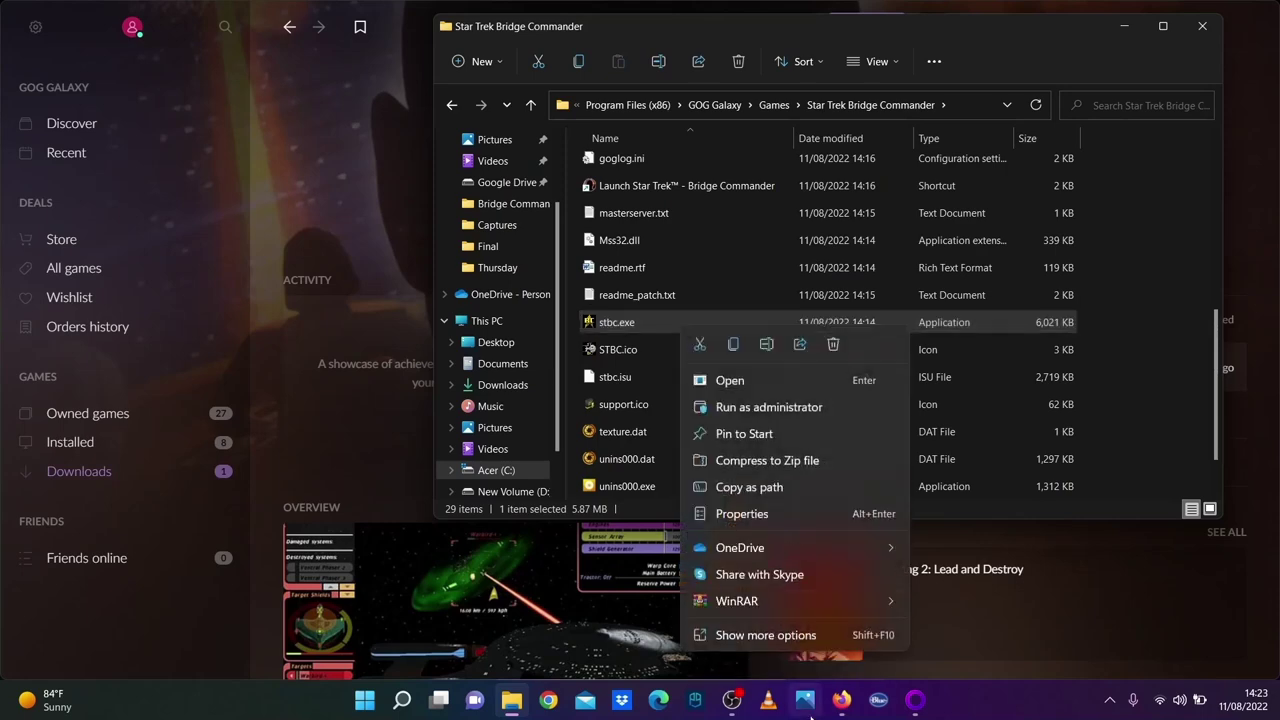
{"action": "left_click", "coordinate": [762, 638]}
{"action": "left_click", "coordinate": [812, 622]}
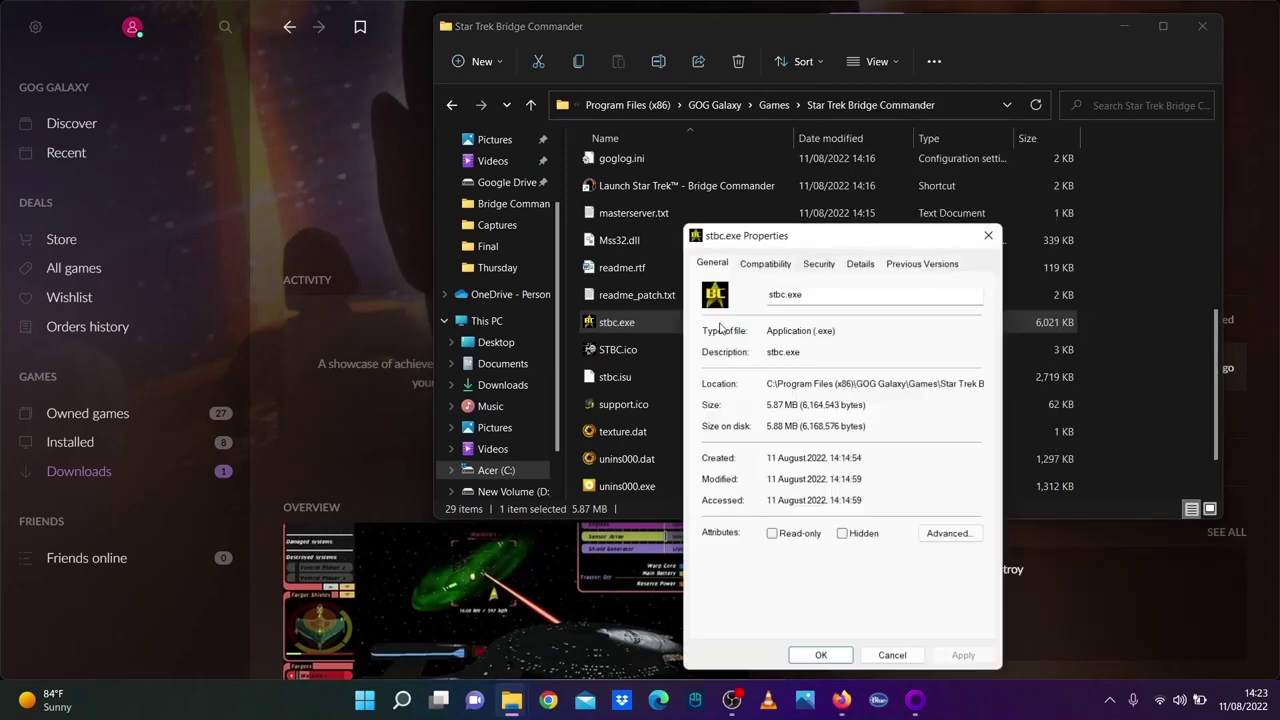
{"action": "left_click", "coordinate": [763, 262]}
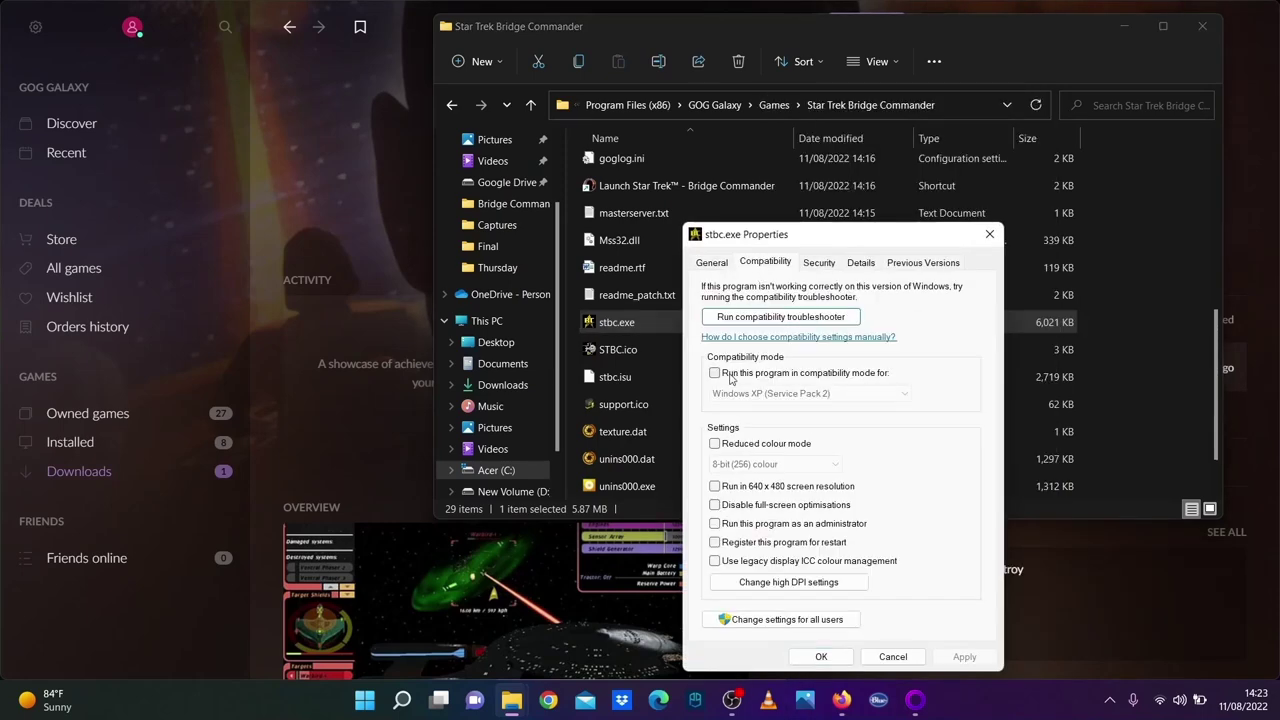
{"action": "left_click", "coordinate": [715, 376]}
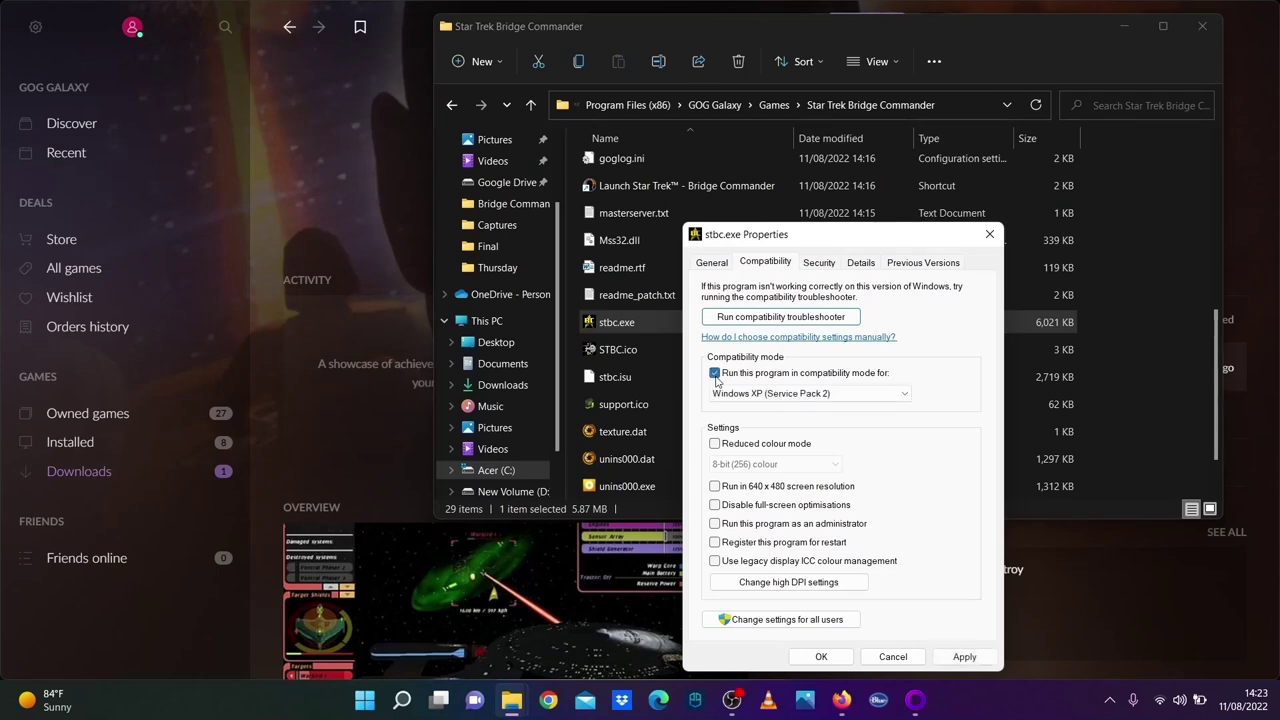
{"action": "left_click", "coordinate": [715, 487]}
Apply and confirm the compatibility settings, then launch Bridge Commander from GOG Galaxy.
{"action": "left_click", "coordinate": [964, 657]}
{"action": "left_click", "coordinate": [822, 660]}
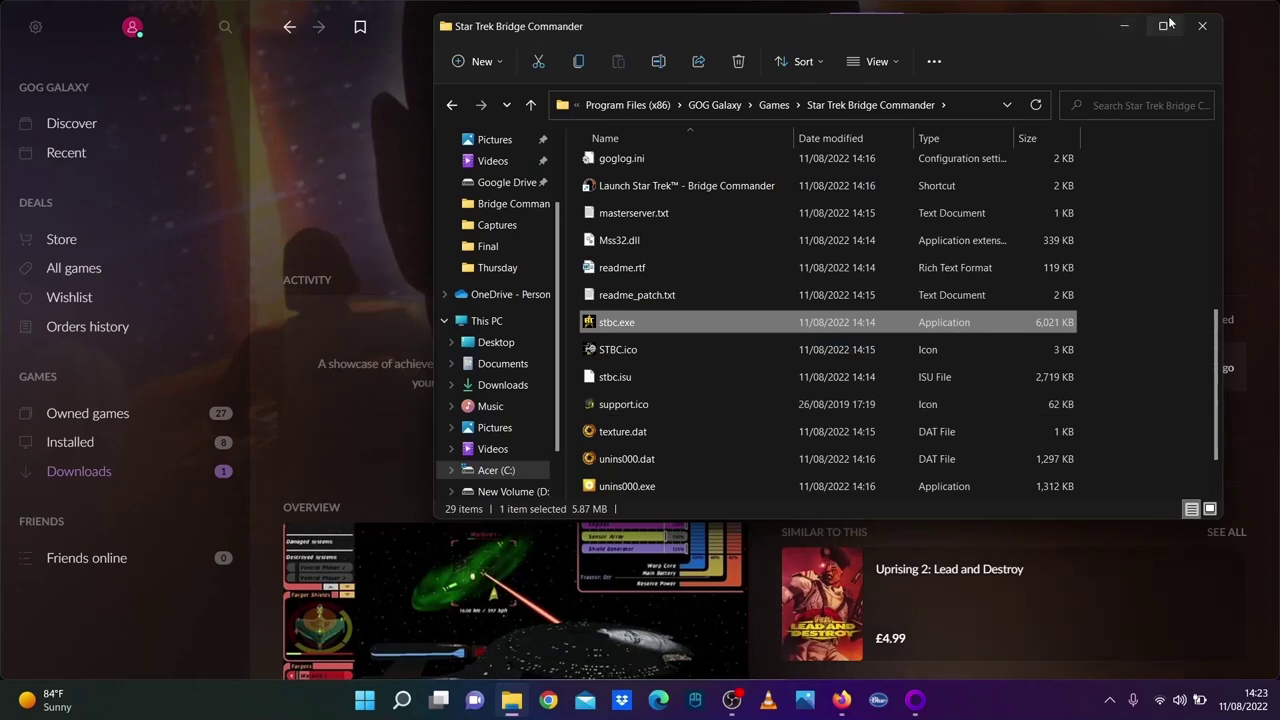
{"action": "left_click", "coordinate": [1124, 26]}
{"action": "left_click", "coordinate": [900, 32]}
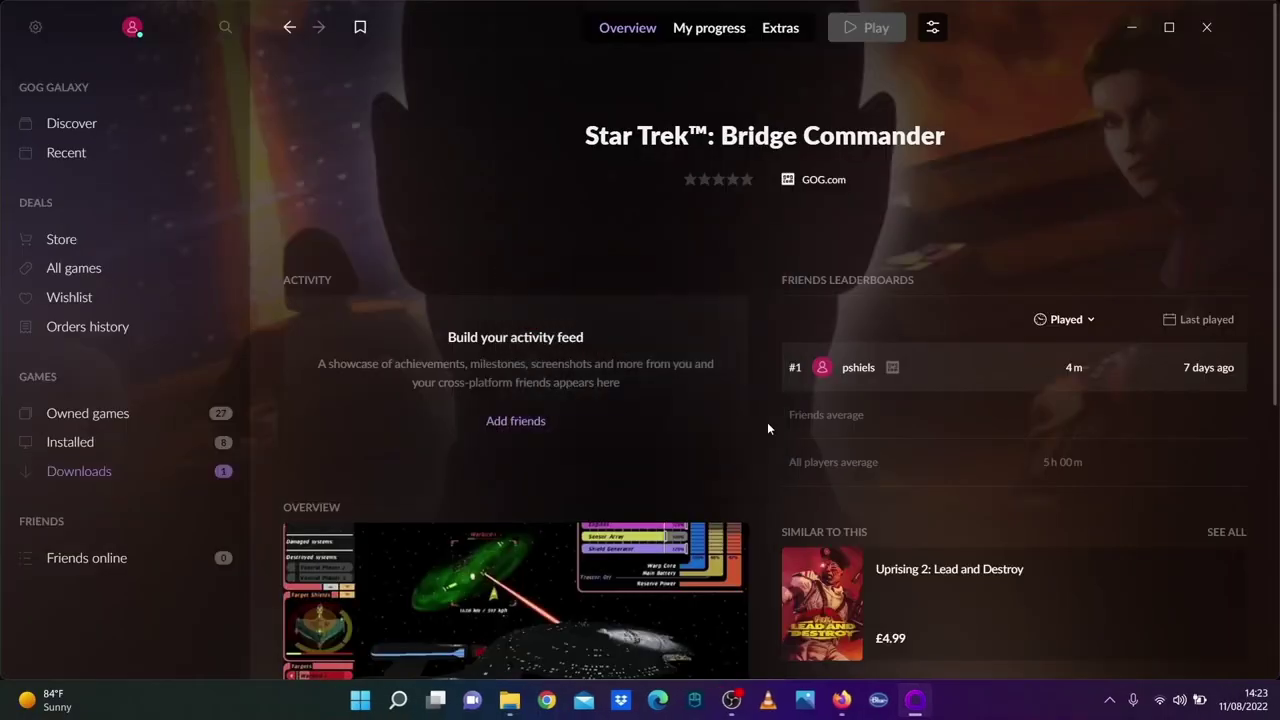
Run stbc.exe as administrator, lower the system volume to 4, and quit the game.
{"action": "left_click", "coordinate": [511, 700]}
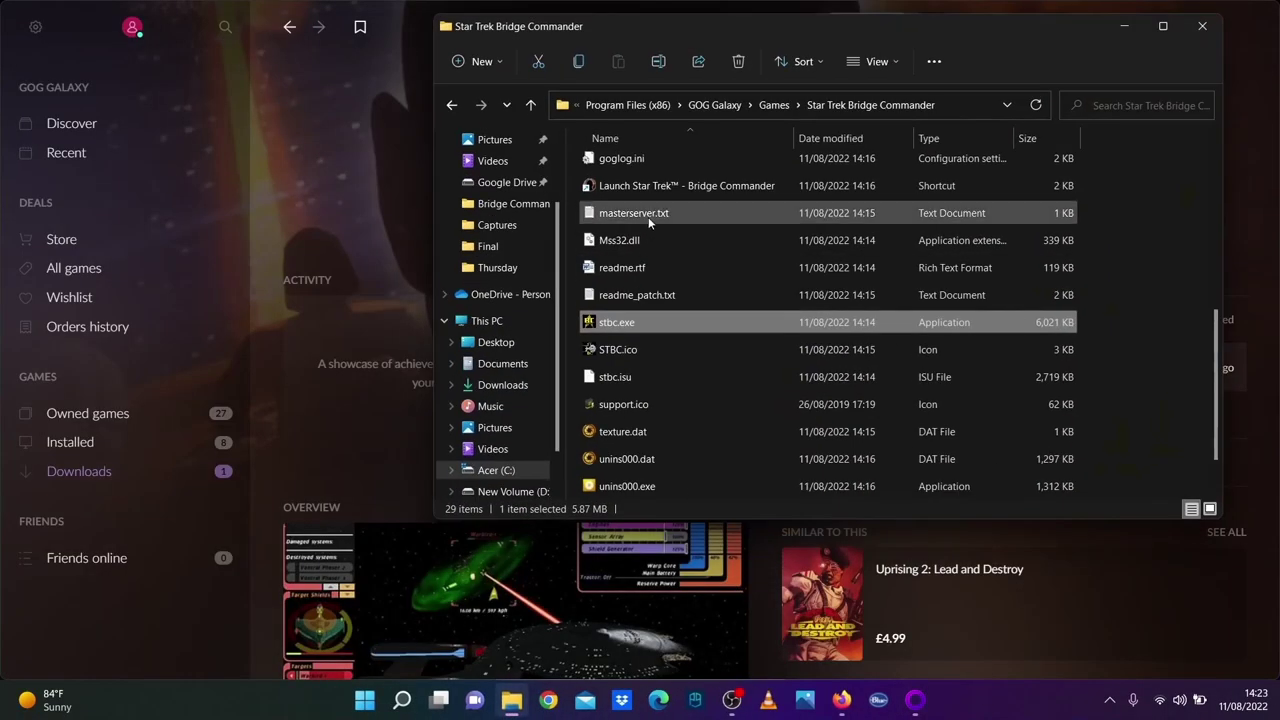
{"action": "right_click", "coordinate": [646, 328]}
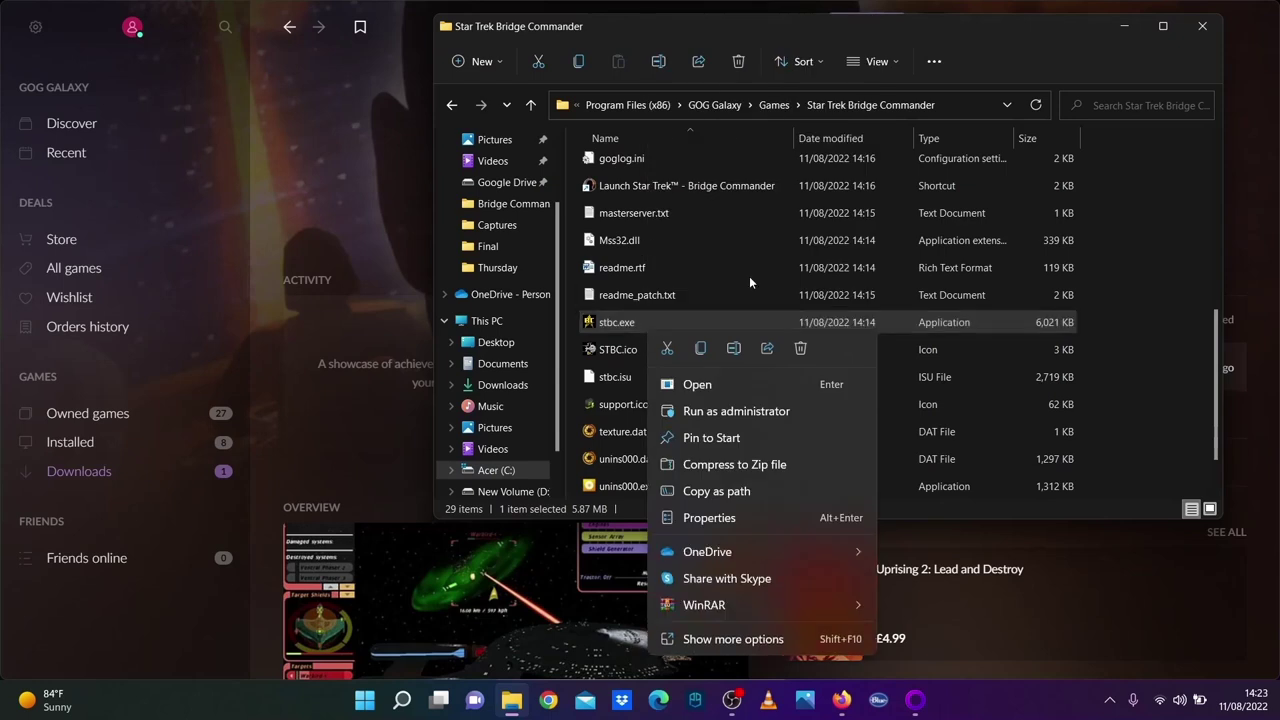
{"action": "left_click", "coordinate": [735, 411]}
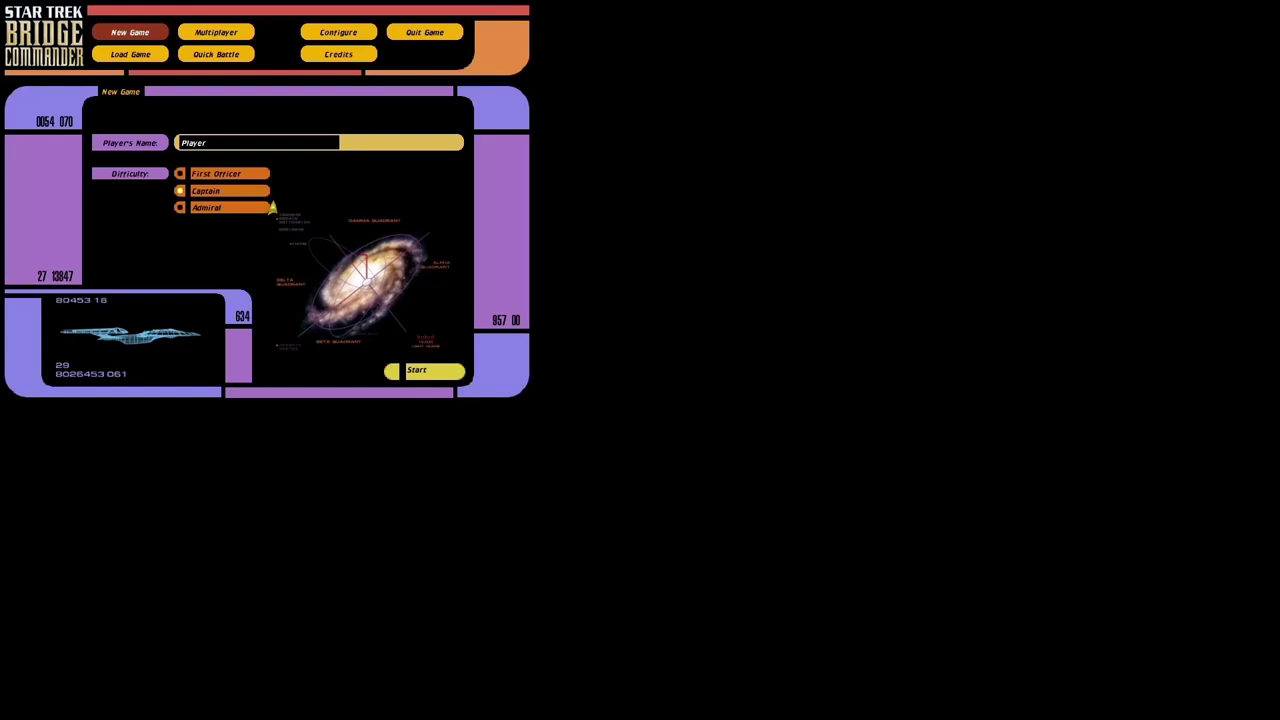
{"action": "key", "text": "XF86AudioRaiseVolume"}
{"action": "key", "text": "XF86AudioLowerVolume"}
{"action": "key", "text": "XF86AudioLowerVolume"}
{"action": "key", "text": "XF86AudioLowerVolume"}
{"action": "key", "text": "XF86AudioLowerVolume"}
{"action": "key", "text": "XF86AudioLowerVolume"}
{"action": "key", "text": "XF86AudioLowerVolume"}
{"action": "key", "text": "XF86AudioLowerVolume"}
{"action": "key", "text": "XF86AudioLowerVolume"}
{"action": "key", "text": "XF86AudioLowerVolume"}
{"action": "key", "text": "XF86AudioLowerVolume"}
{"action": "key", "text": "XF86AudioLowerVolume"}
{"action": "key", "text": "XF86AudioLowerVolume"}
{"action": "key", "text": "XF86AudioLowerVolume"}
{"action": "key", "text": "XF86AudioLowerVolume"}
{"action": "key", "text": "XF86AudioLowerVolume"}
{"action": "key", "text": "XF86AudioLowerVolume"}
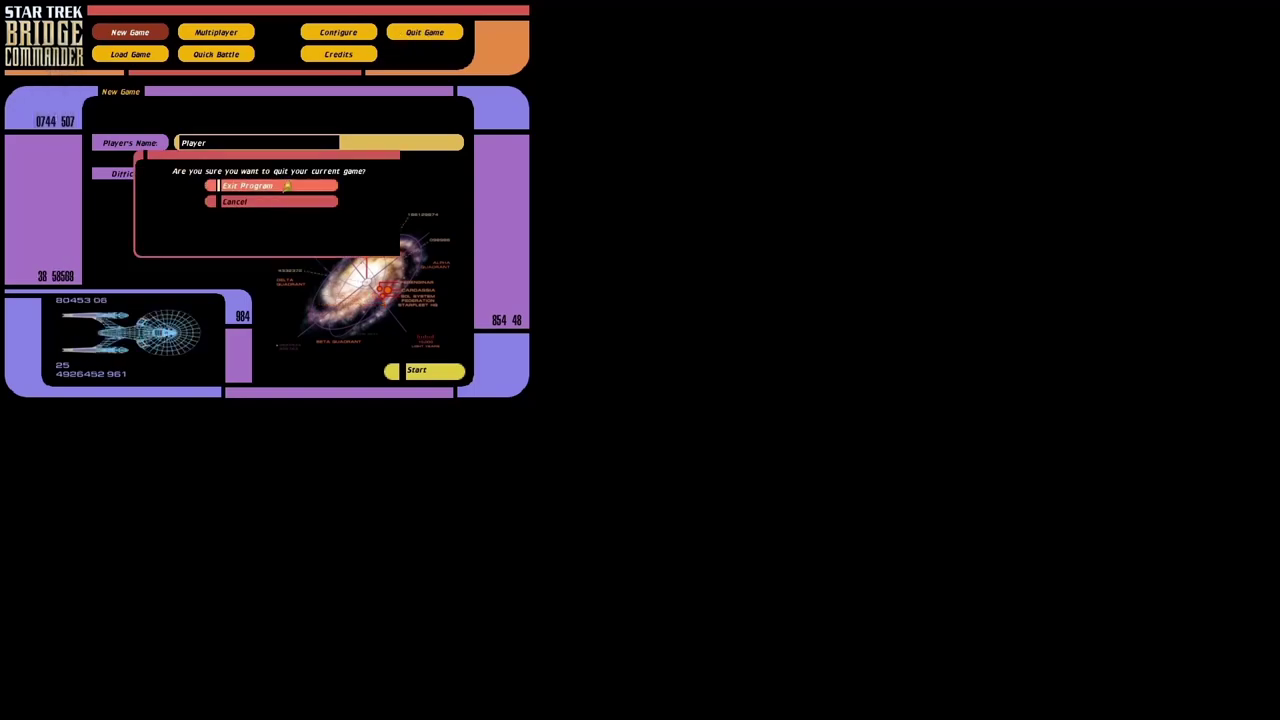
{"action": "key", "text": "Return"}
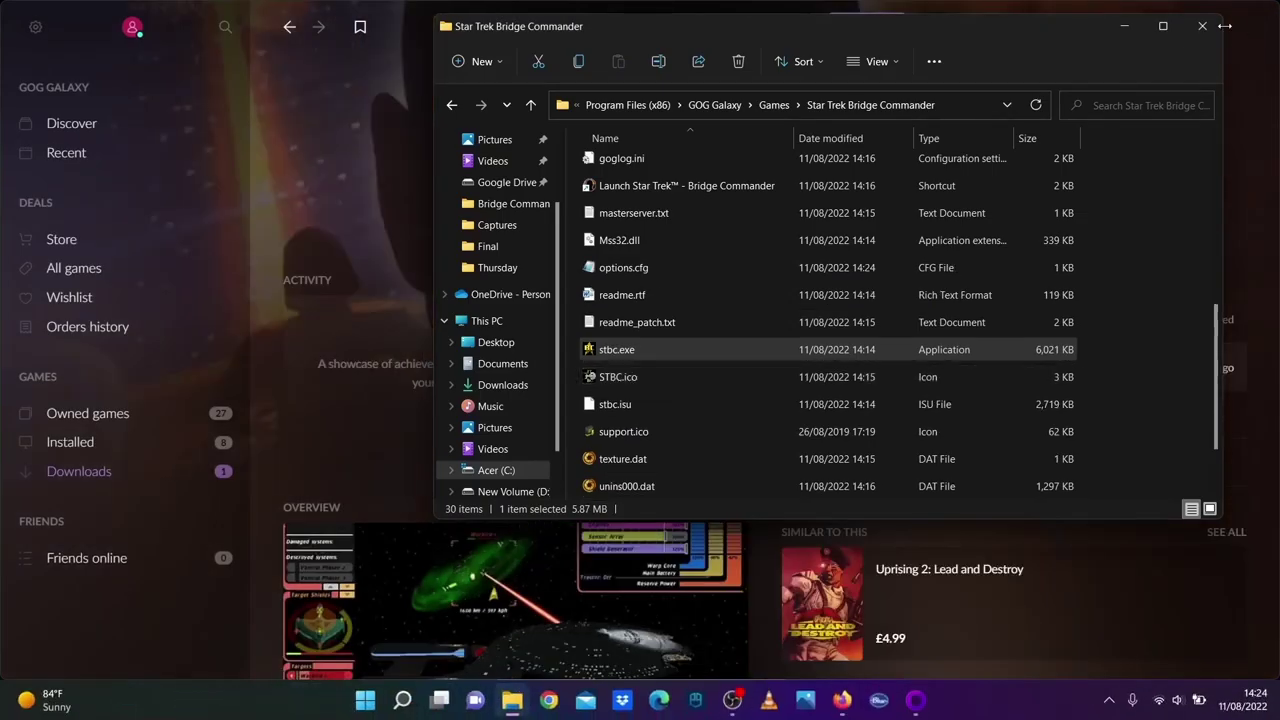
In Firefox, open the RBG Auto Install Mods page and download the RBG Kobayashimaru Auto Installer.
{"action": "left_click", "coordinate": [1108, 28]}
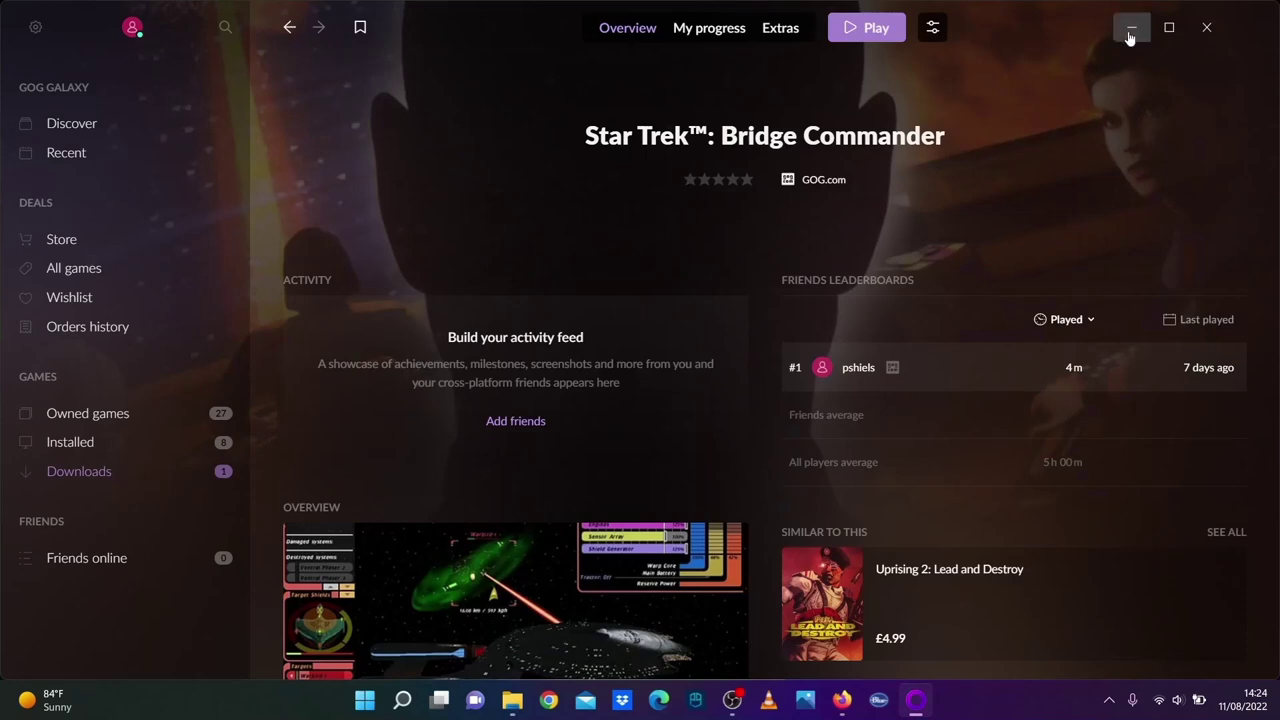
{"action": "left_click", "coordinate": [1128, 38]}
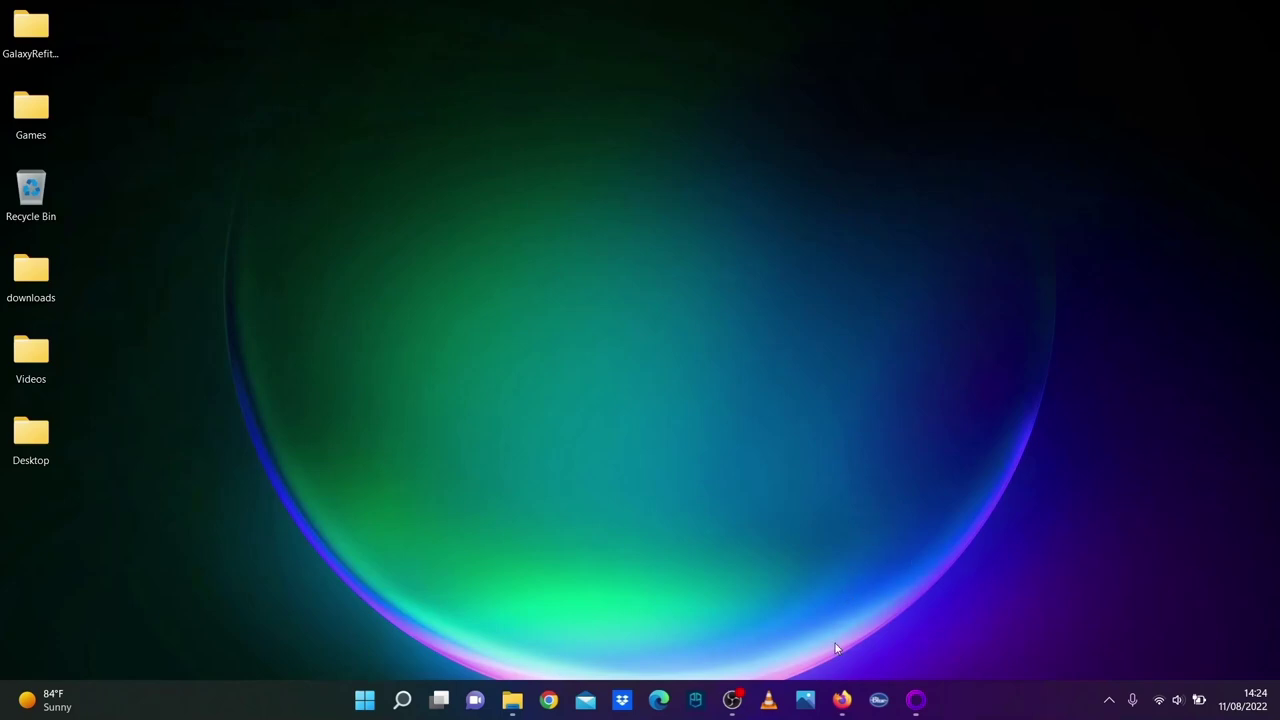
{"action": "left_click", "coordinate": [842, 700]}
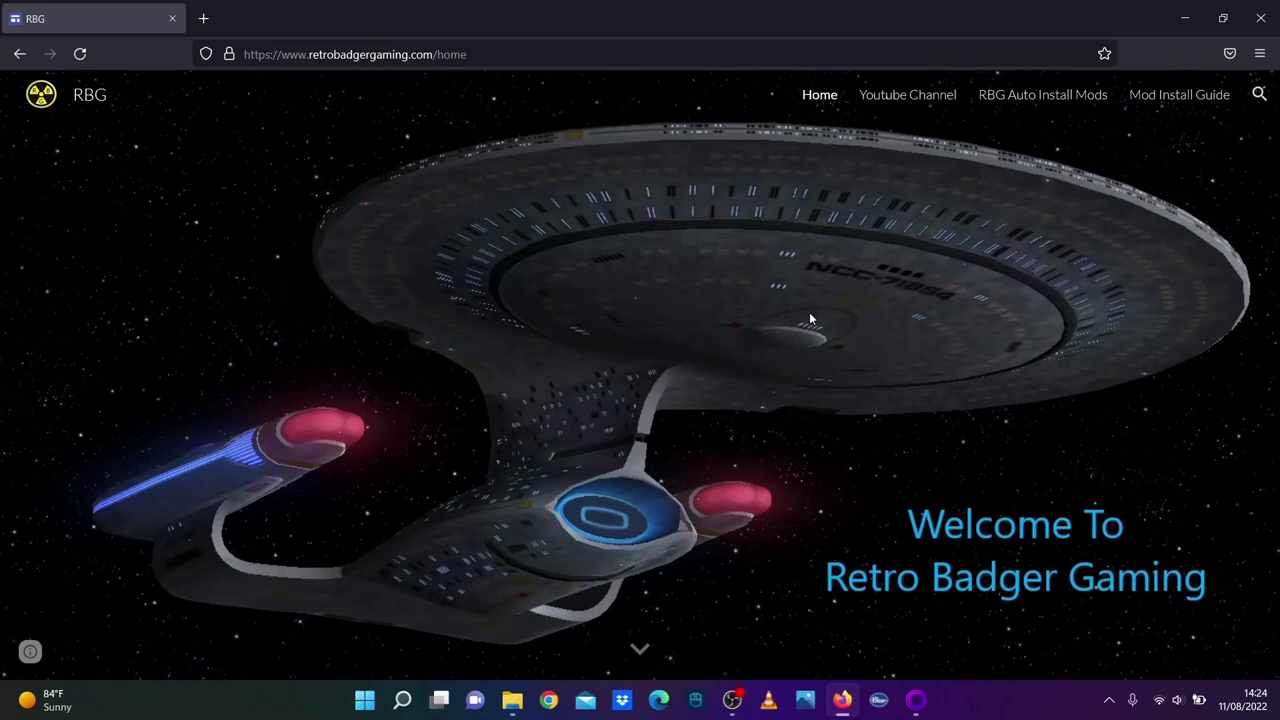
{"action": "scroll", "coordinate": [811, 318], "scroll_direction": "down", "scroll_amount": 3}
{"action": "scroll", "coordinate": [852, 306], "scroll_direction": "up", "scroll_amount": 3}
{"action": "left_click", "coordinate": [1025, 104]}
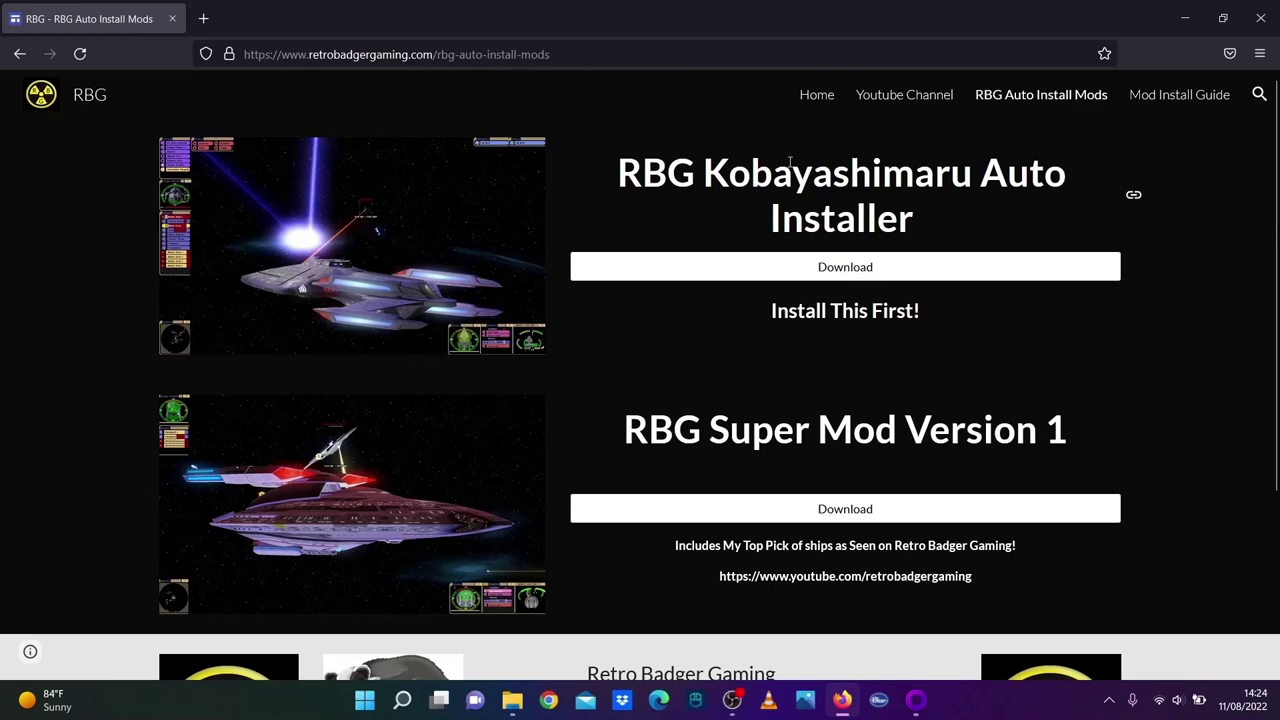
{"action": "left_click", "coordinate": [854, 278]}
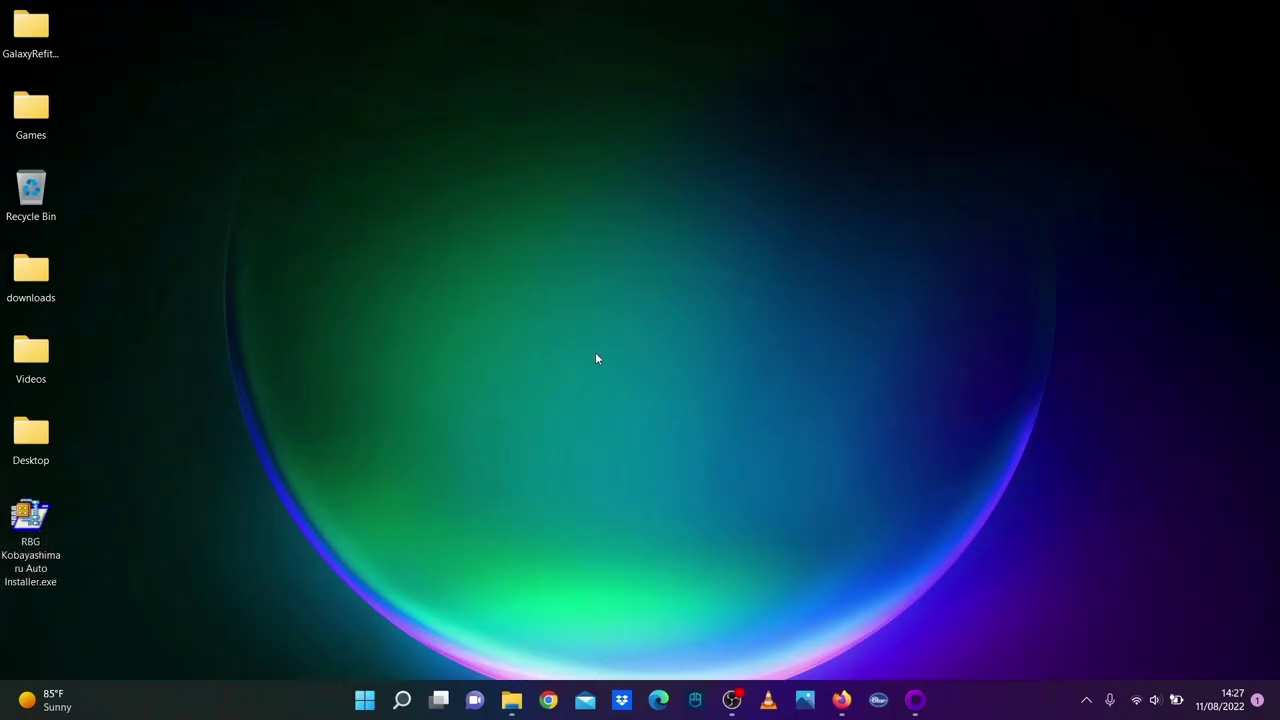
Run RBG Kobayashimaru Auto Installer.exe from the desktop.
{"action": "double_click", "coordinate": [22, 540]}
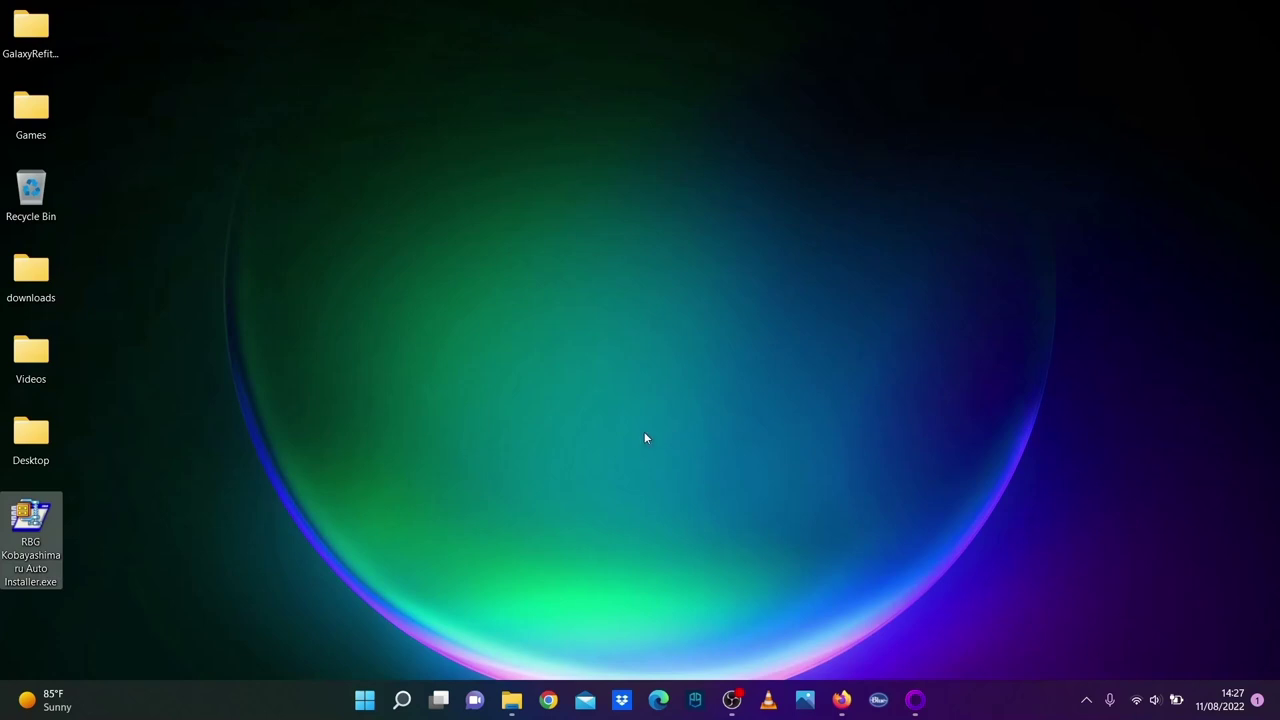
Unzip the 10926 mod files into the Star Trek Bridge Commander folder and dismiss the success message.
{"action": "double_click", "coordinate": [30, 540]}
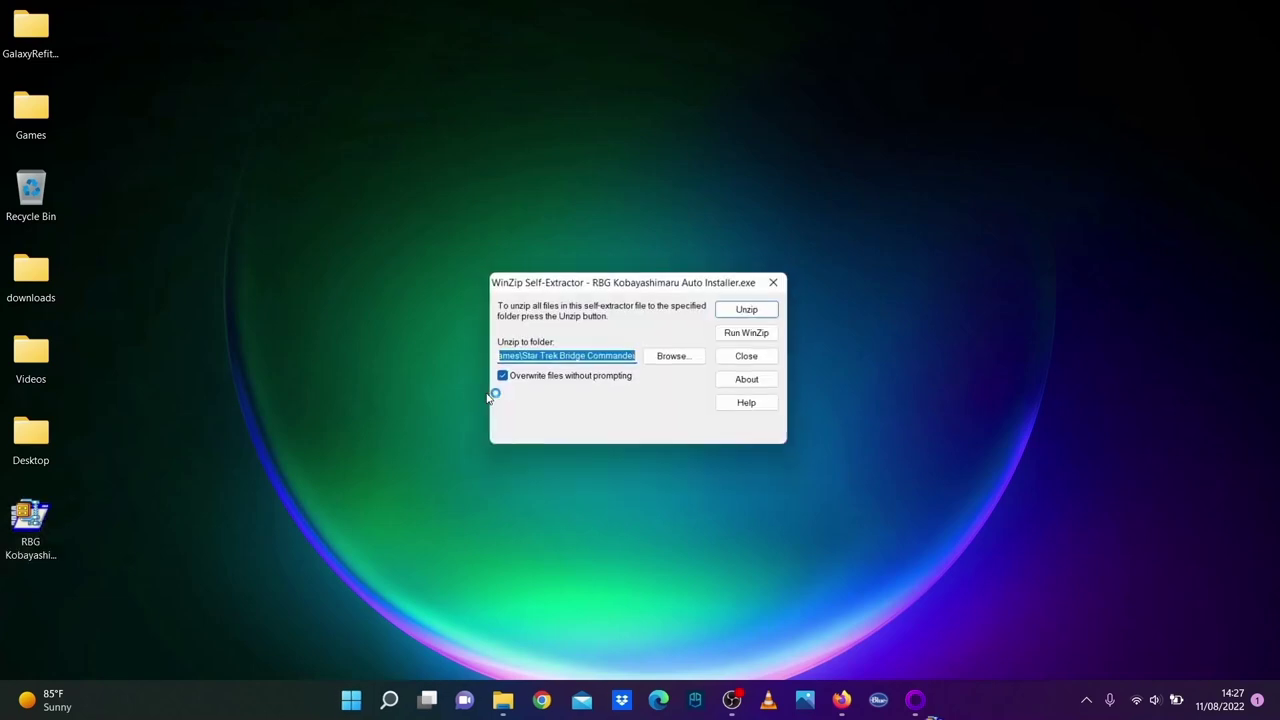
{"action": "left_click_drag", "start_coordinate": [563, 357], "coordinate": [599, 360]}
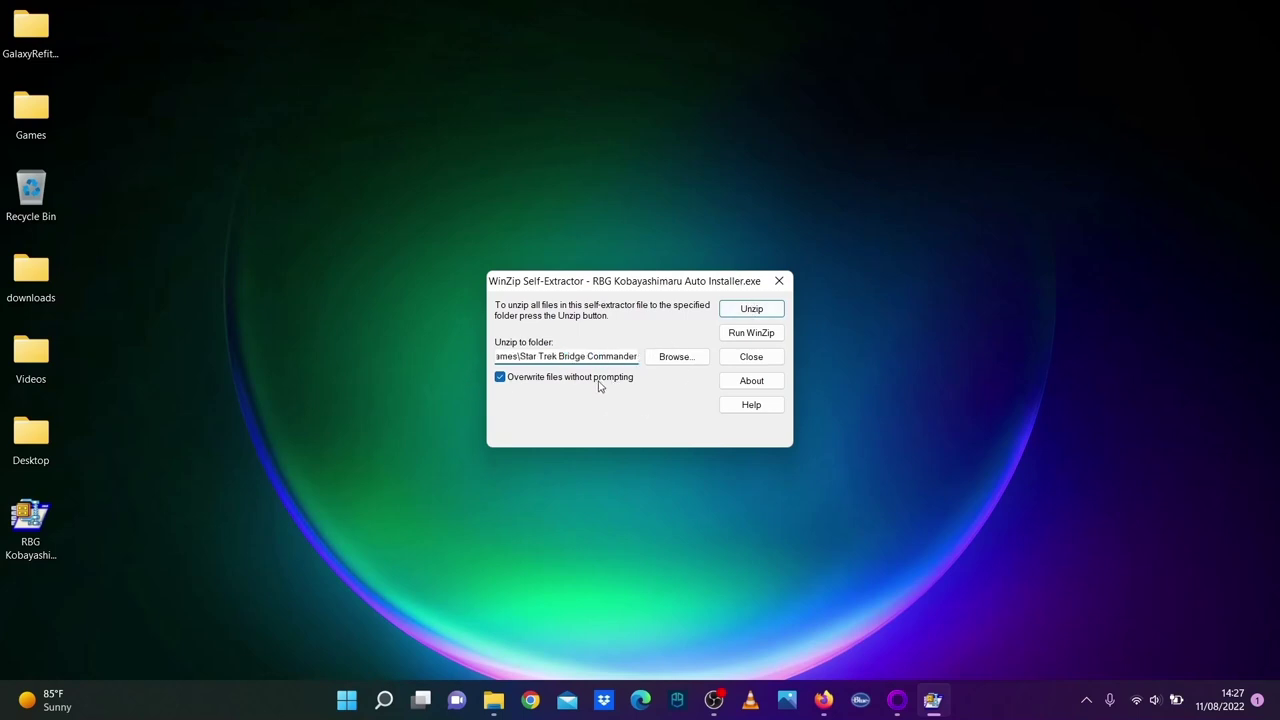
{"action": "left_click", "coordinate": [728, 309]}
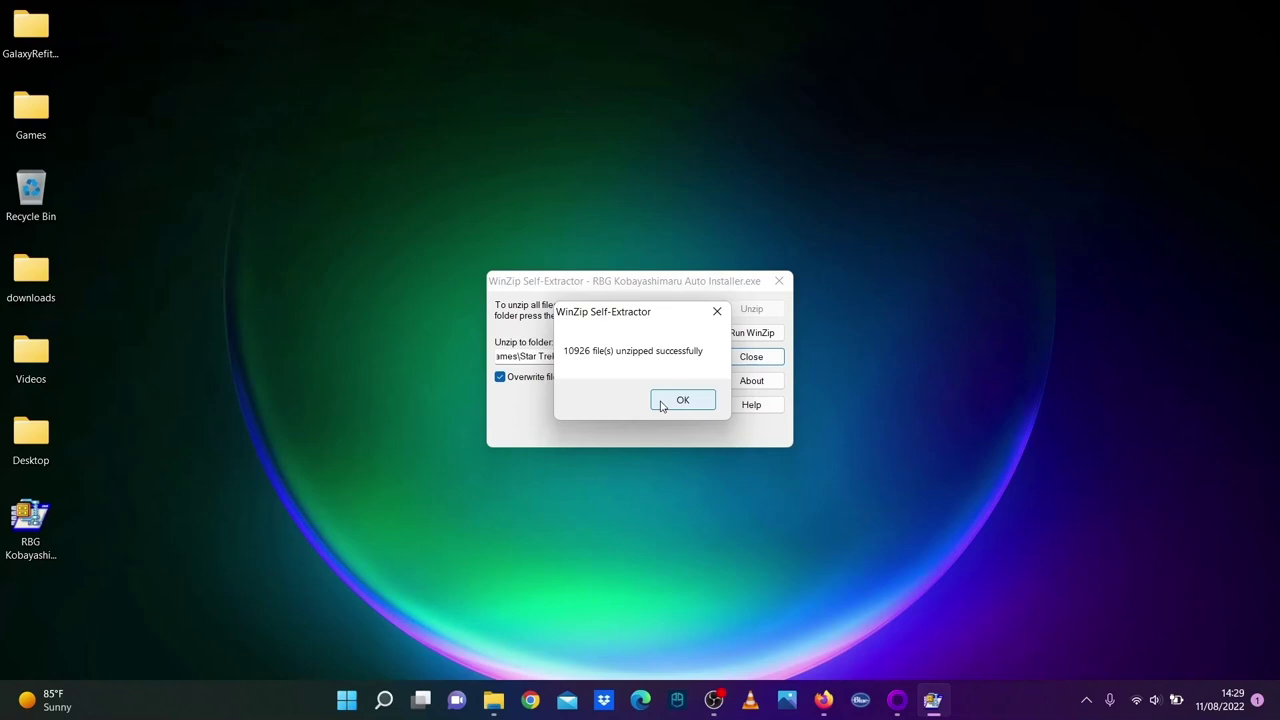
{"action": "left_click", "coordinate": [661, 404]}
Close the self-extractor, bring up Bridge Commander in GOG Galaxy, and minimise the READY folder window.
{"action": "key", "text": "Return"}
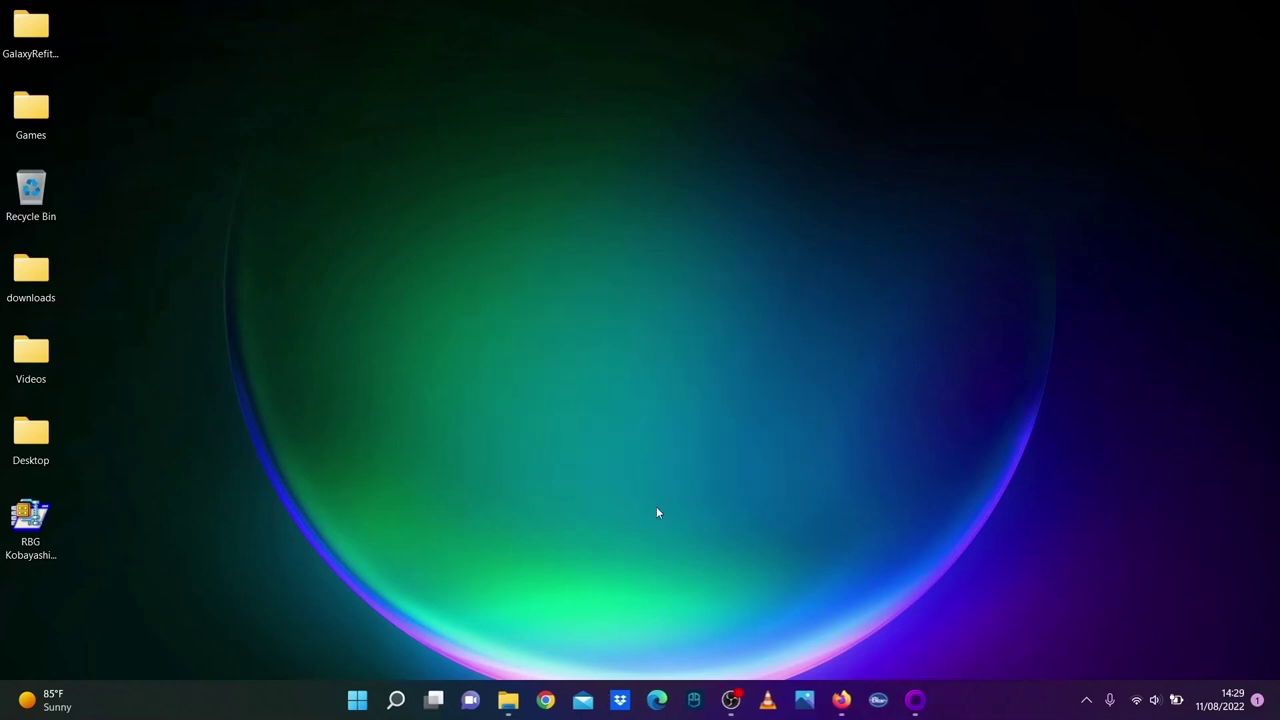
{"action": "left_click", "coordinate": [916, 700]}
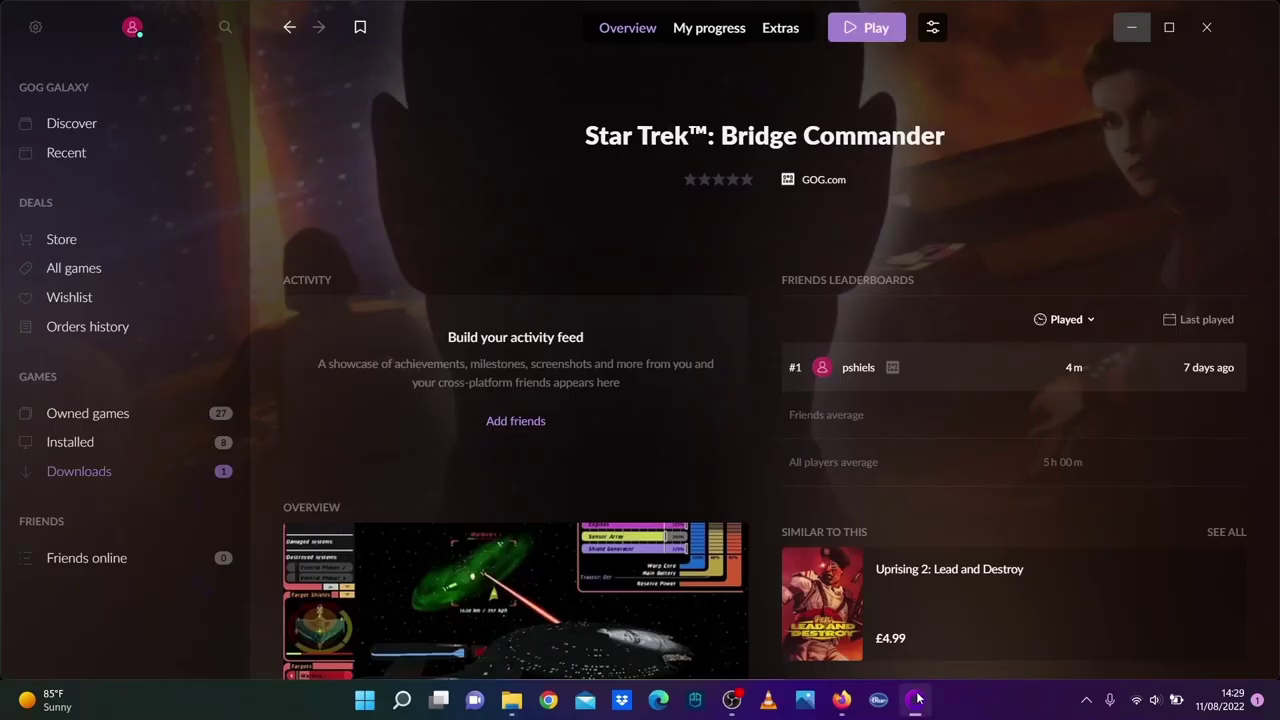
{"action": "left_click", "coordinate": [511, 700]}
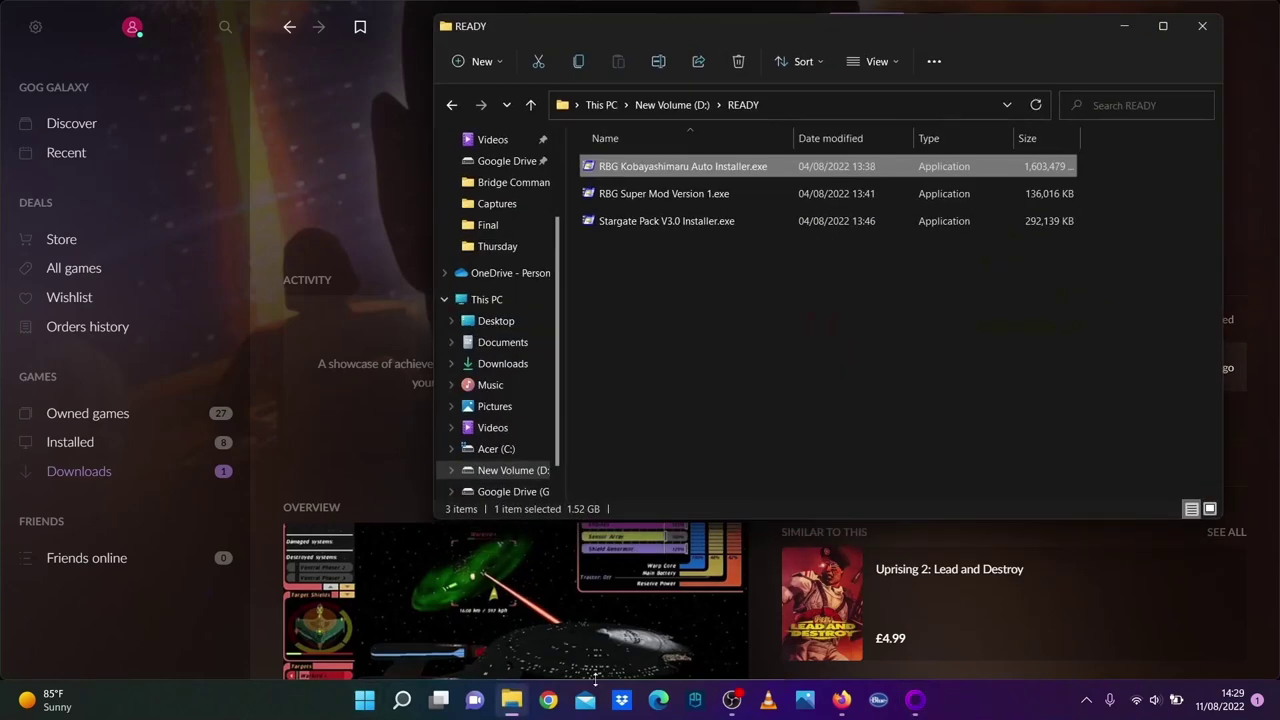
{"action": "left_click", "coordinate": [1124, 27]}
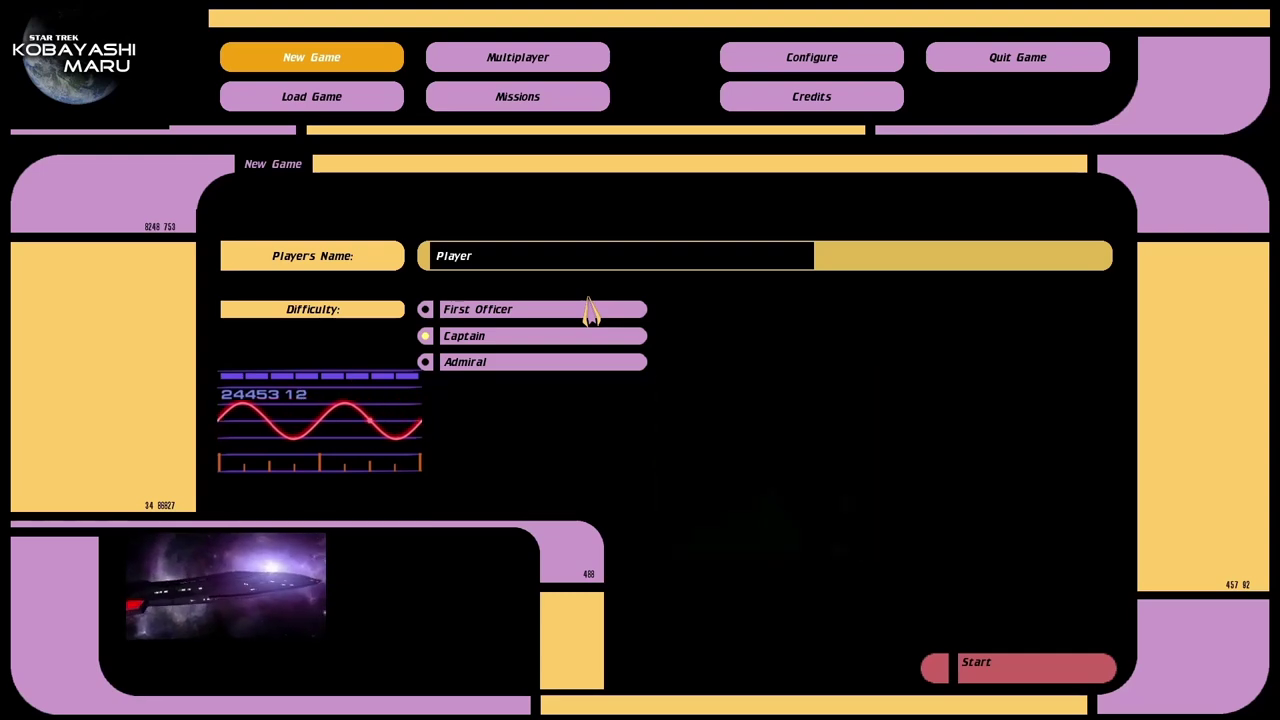
Choose Quick Battle from the Missions list to load the bridge.
{"action": "left_click", "coordinate": [505, 100]}
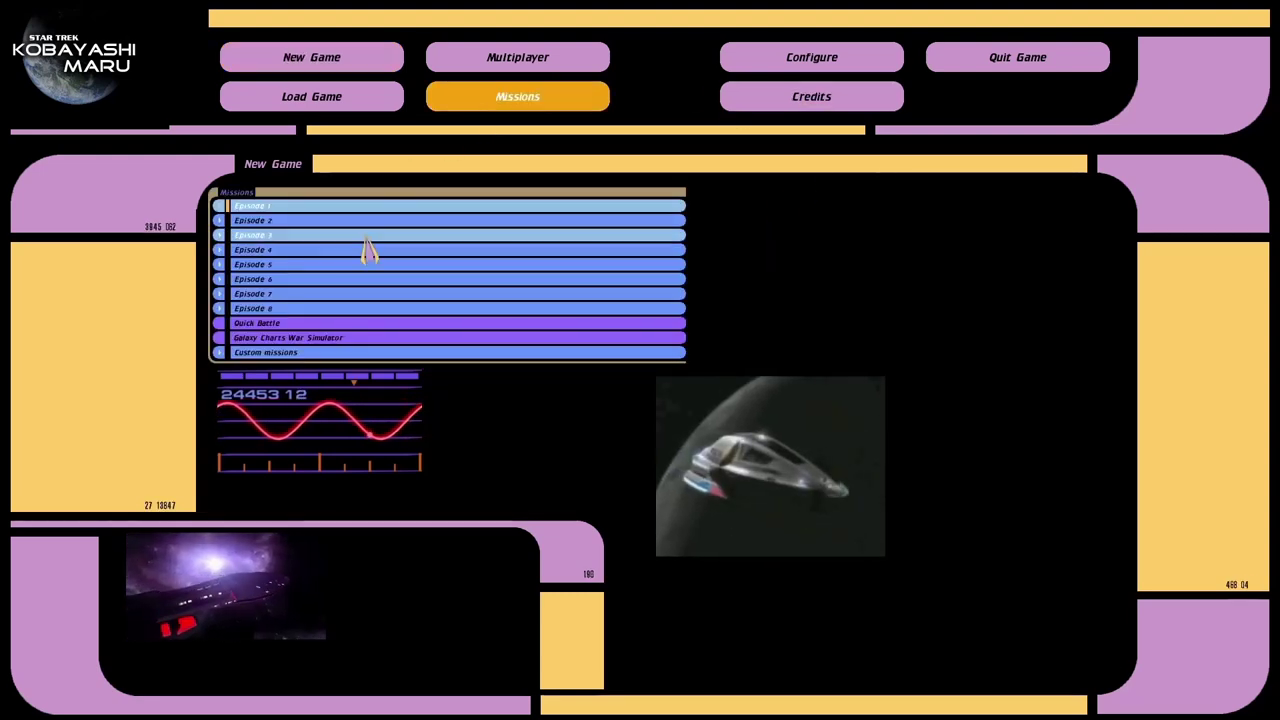
{"action": "left_click", "coordinate": [343, 323]}
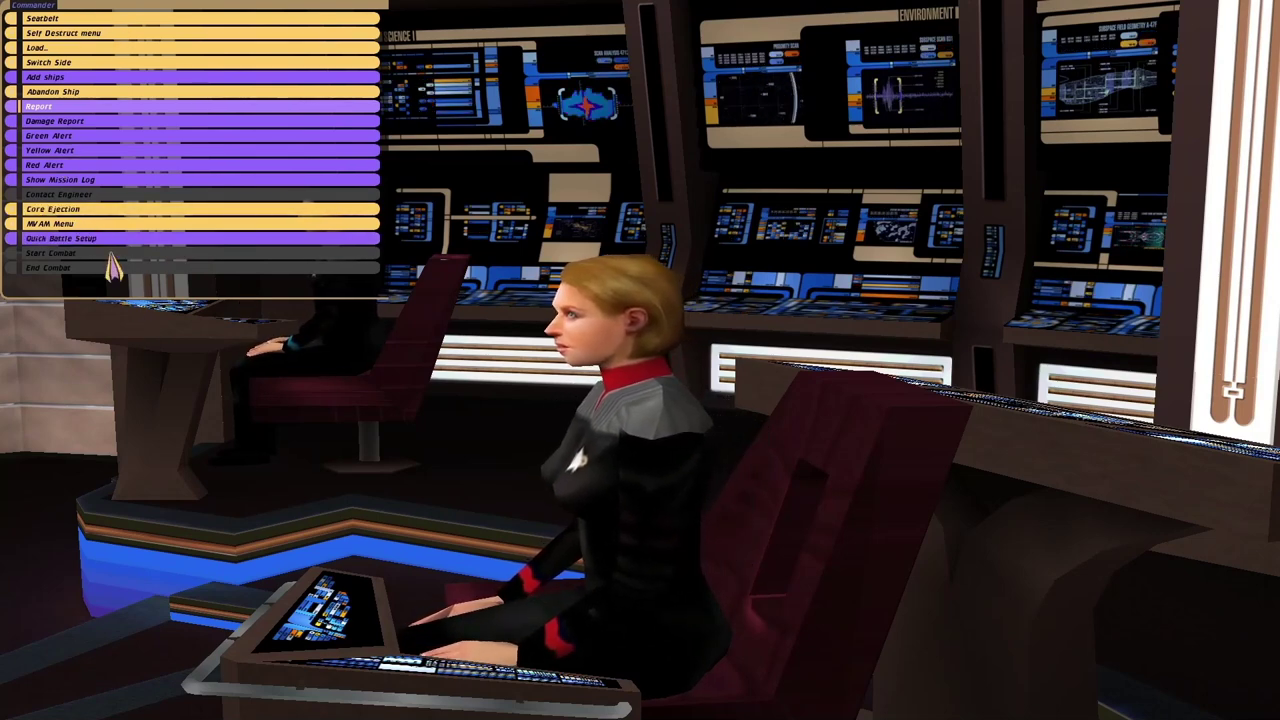
Open Quick Battle Setup, expand and scroll the Federation Ships and Other Ships lists, then collapse both.
{"action": "left_click", "coordinate": [111, 241]}
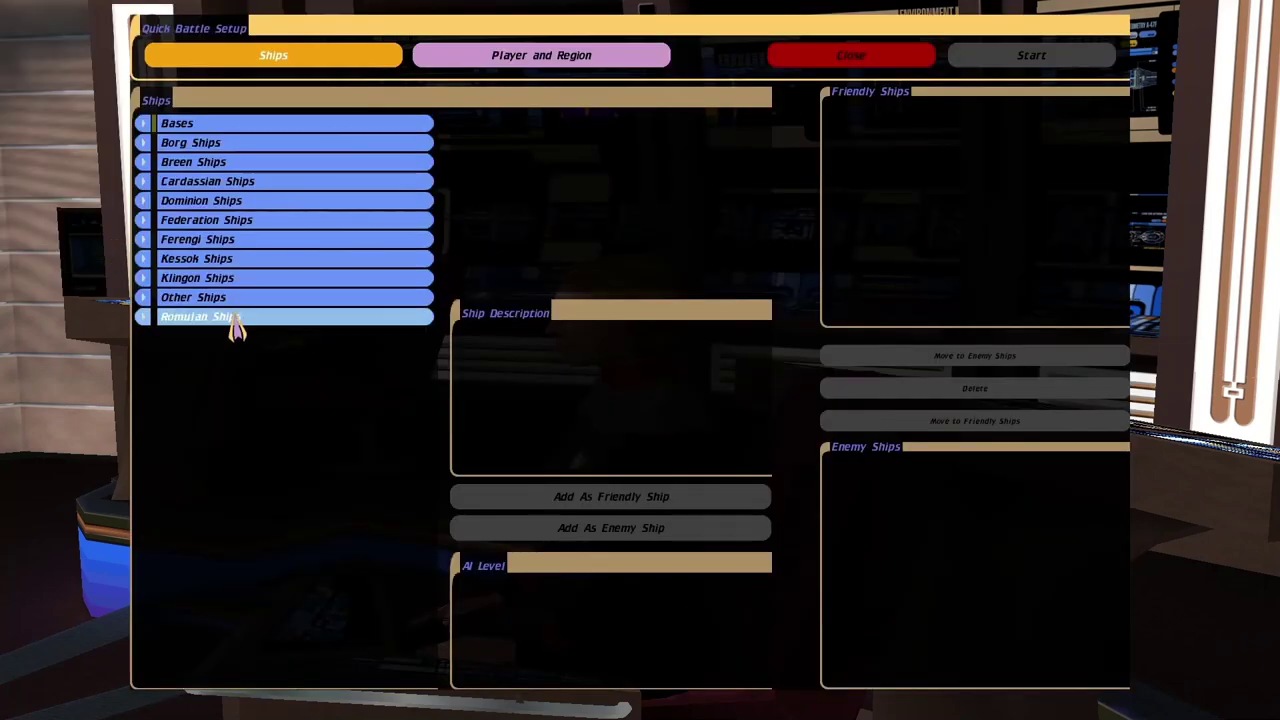
{"action": "left_click", "coordinate": [262, 222]}
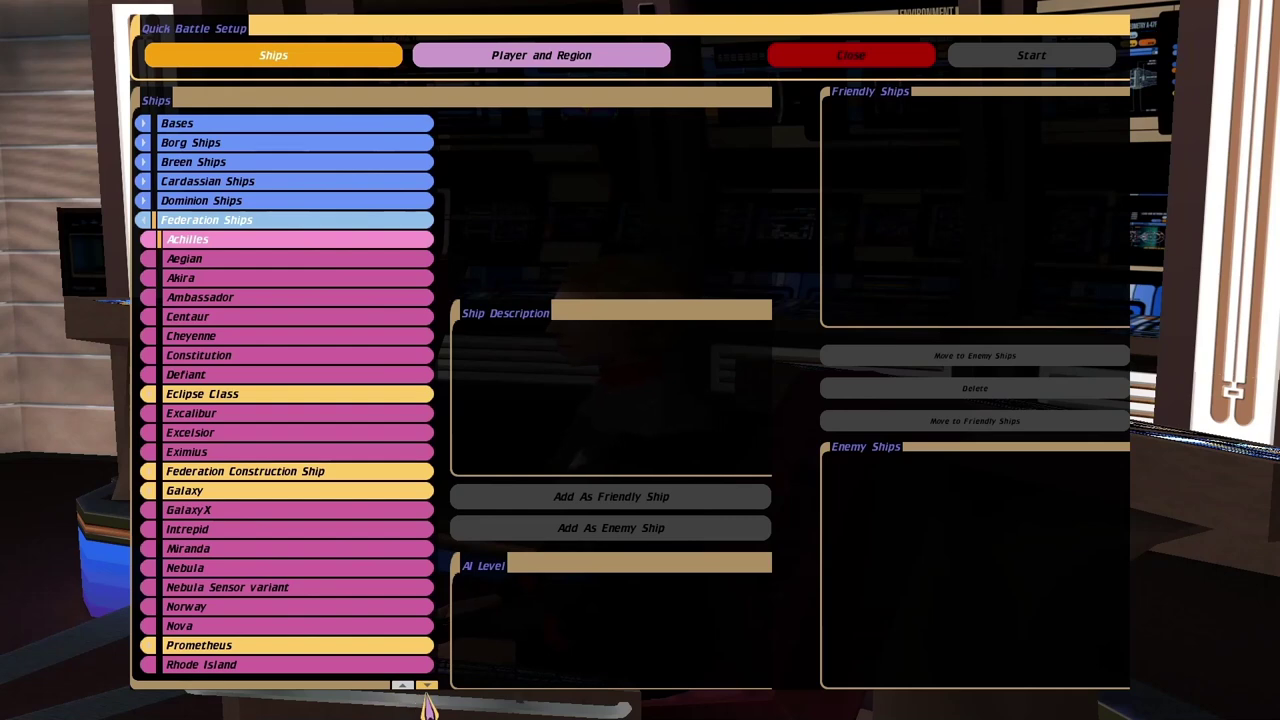
{"action": "scroll", "coordinate": [430, 702], "scroll_direction": "down", "scroll_amount": 12}
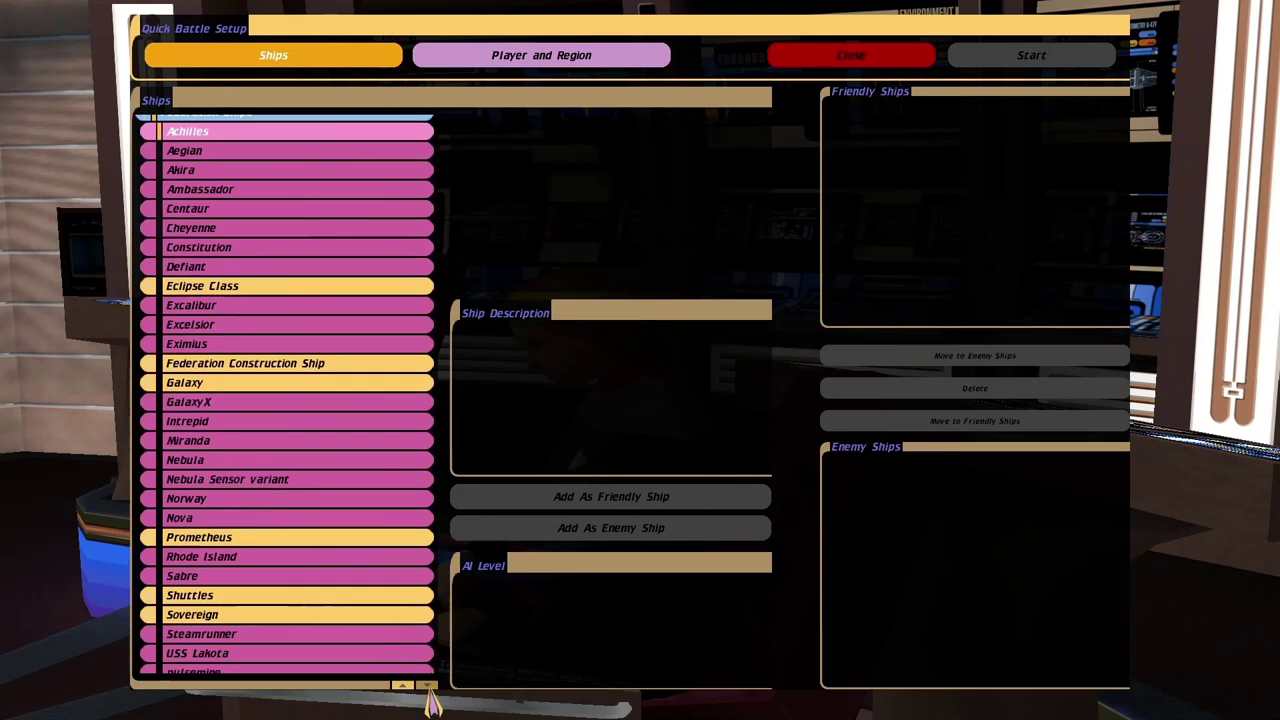
{"action": "left_click", "coordinate": [316, 648]}
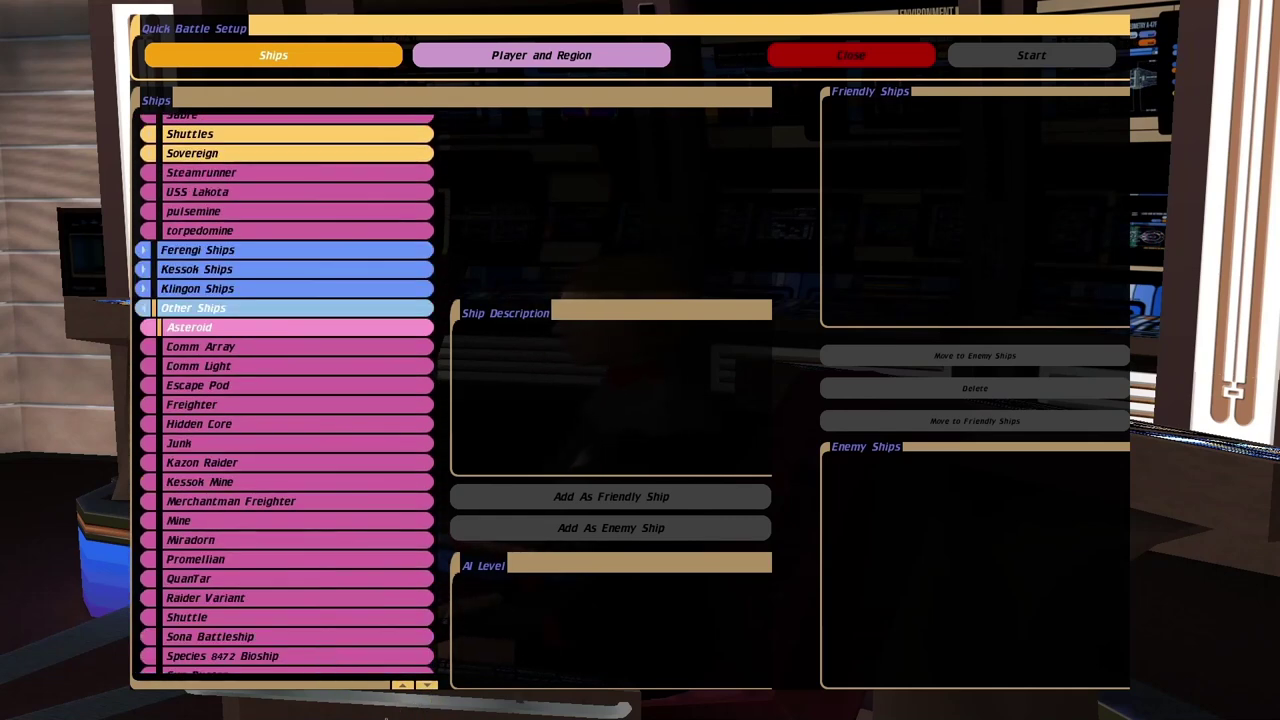
{"action": "scroll", "coordinate": [428, 700], "scroll_direction": "down", "scroll_amount": 3}
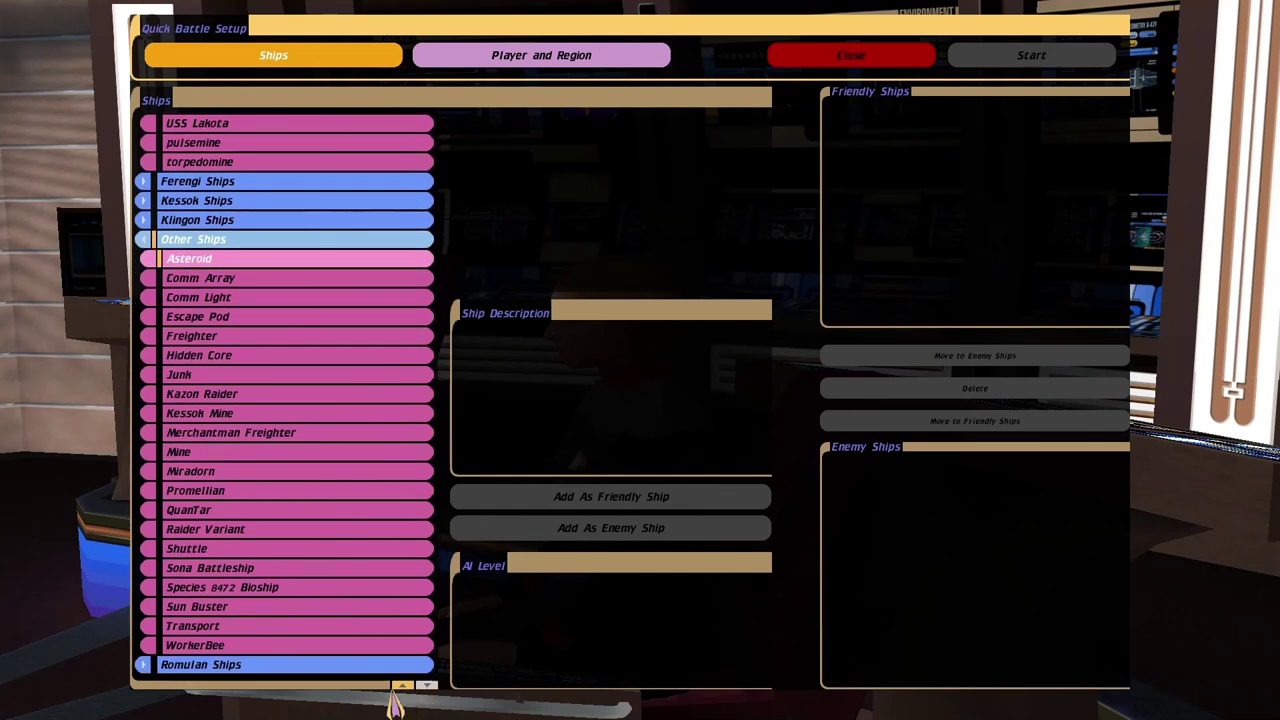
{"action": "scroll", "coordinate": [397, 704], "scroll_direction": "up", "scroll_amount": 20}
{"action": "scroll", "coordinate": [397, 704], "scroll_direction": "up", "scroll_amount": 13}
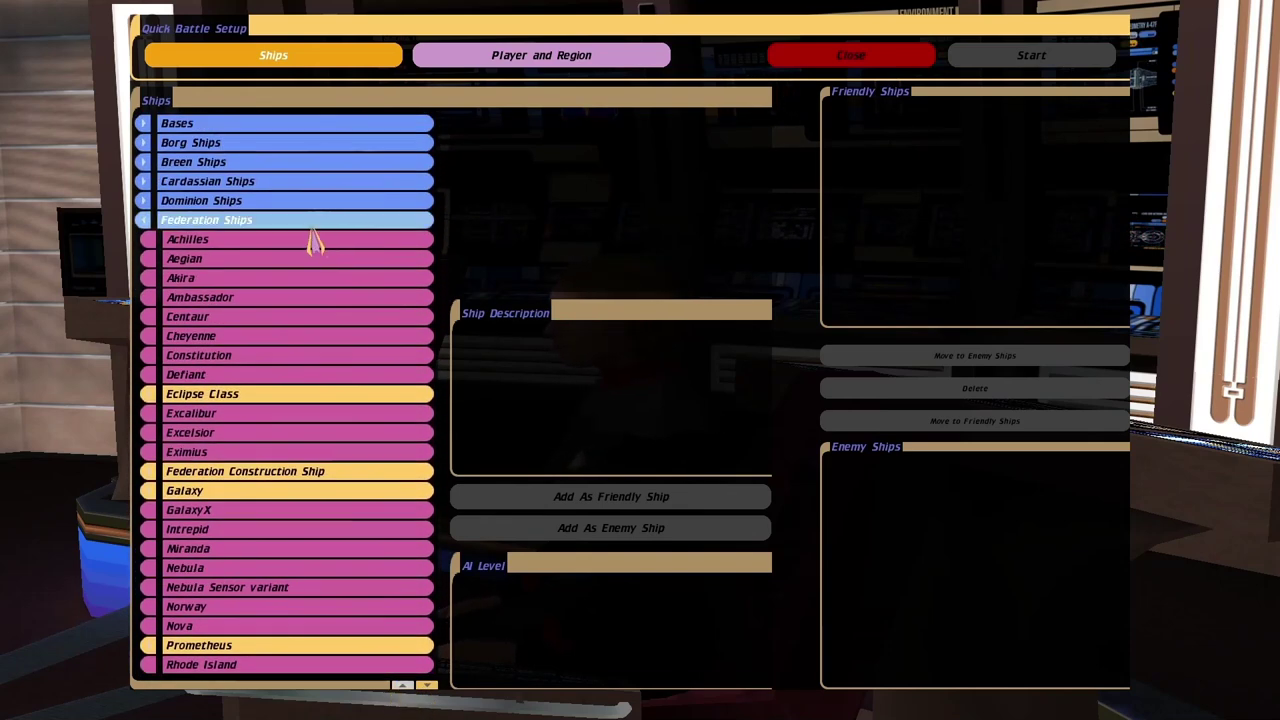
{"action": "left_click", "coordinate": [231, 222]}
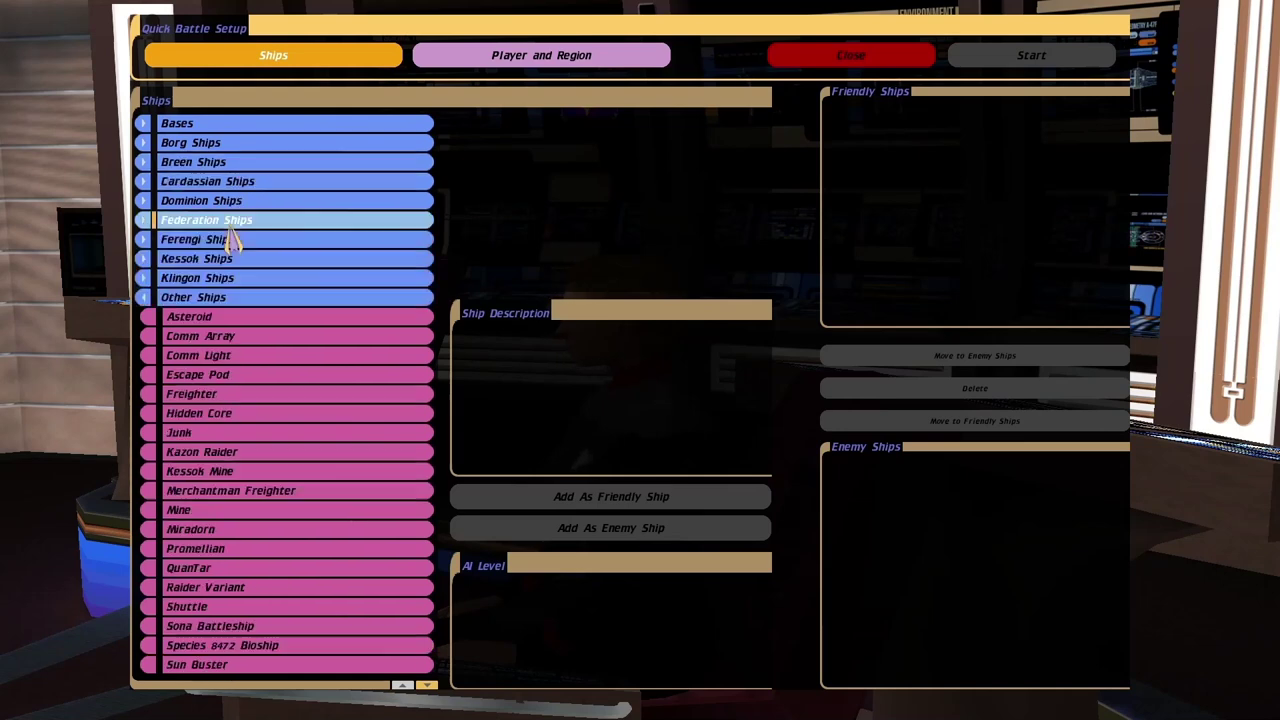
{"action": "left_click", "coordinate": [271, 299]}
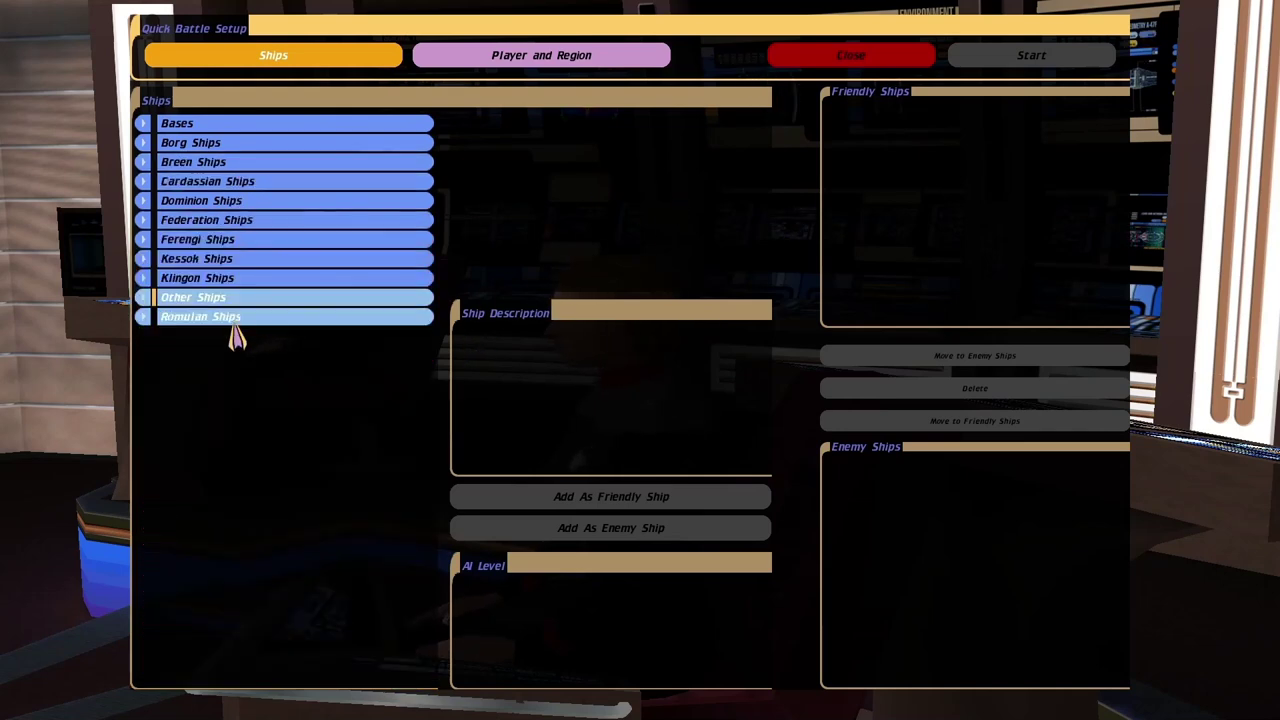